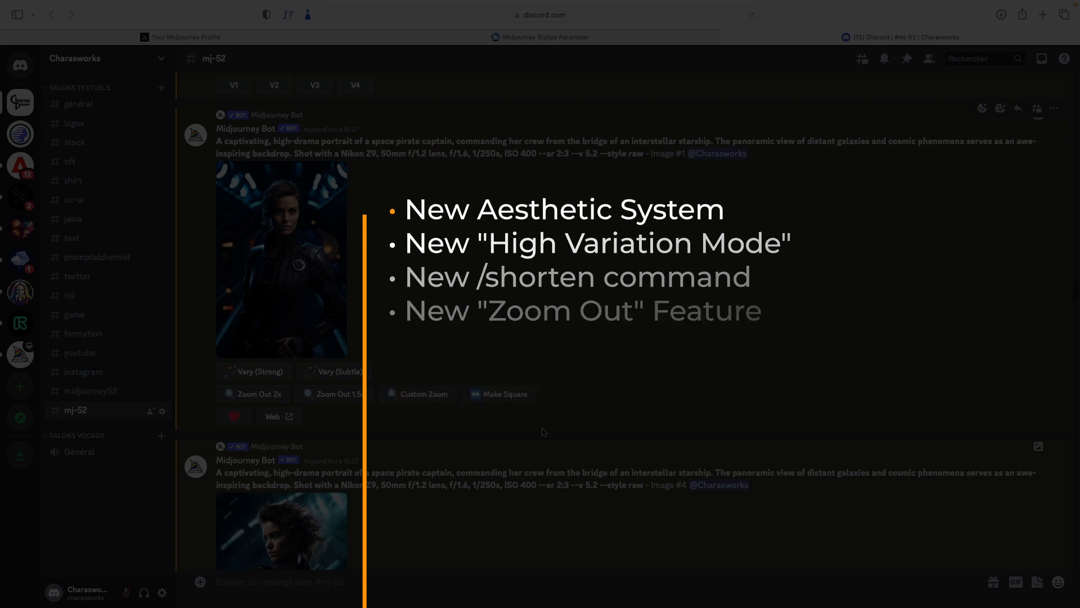
# Compare the version 5.1 and 5.2 portraits of the space pirate captain and the rugged desert warrior in the mj-52 channel.
pyautogui.scroll(3, 714, 342)
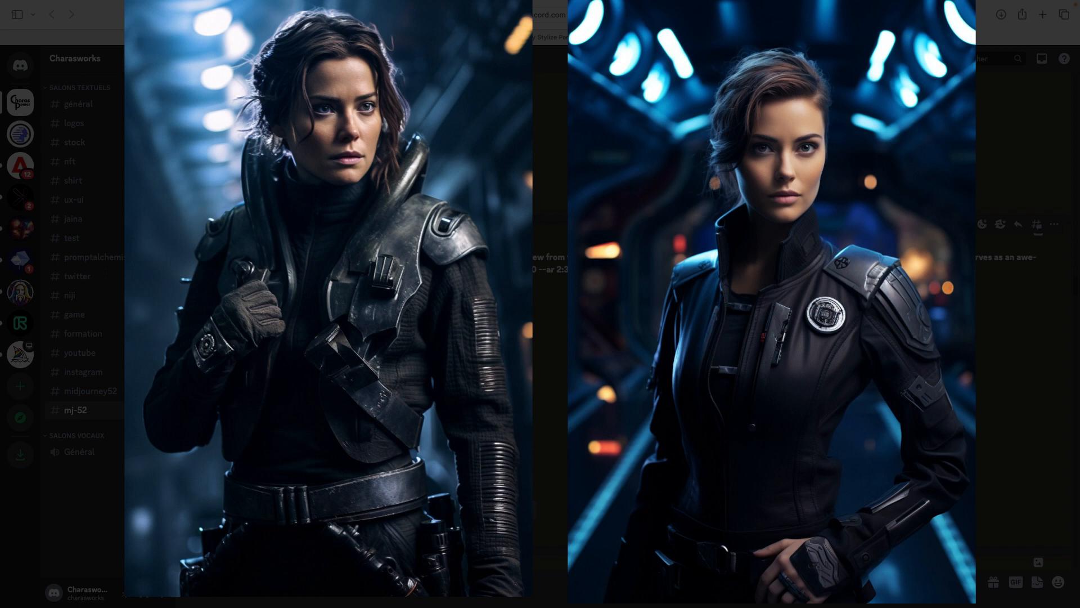
pyautogui.scroll(2, 617, 393)
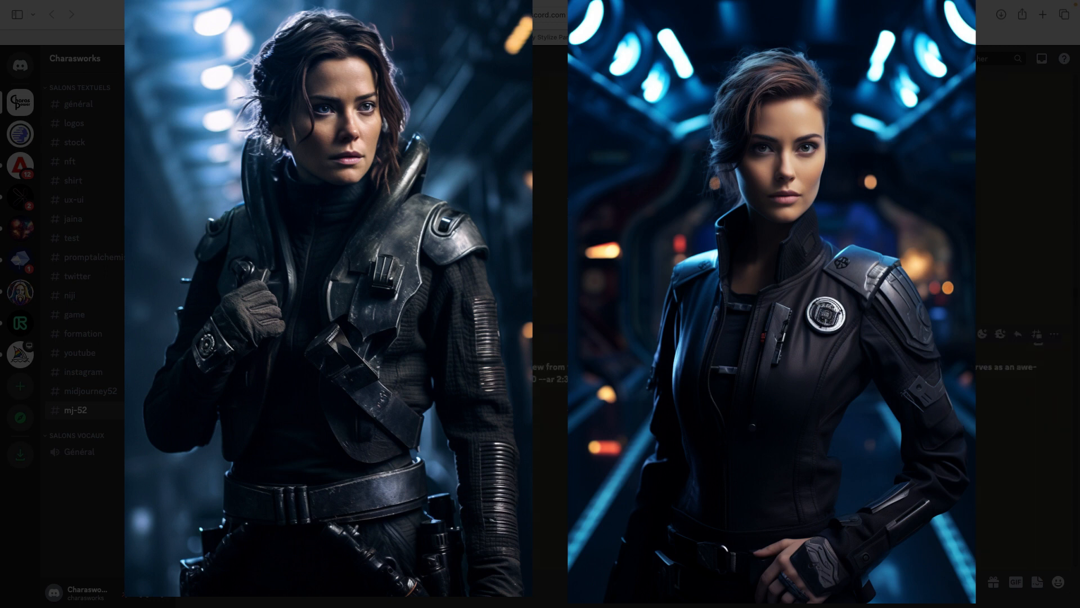
pyautogui.scroll(-3, 617, 394)
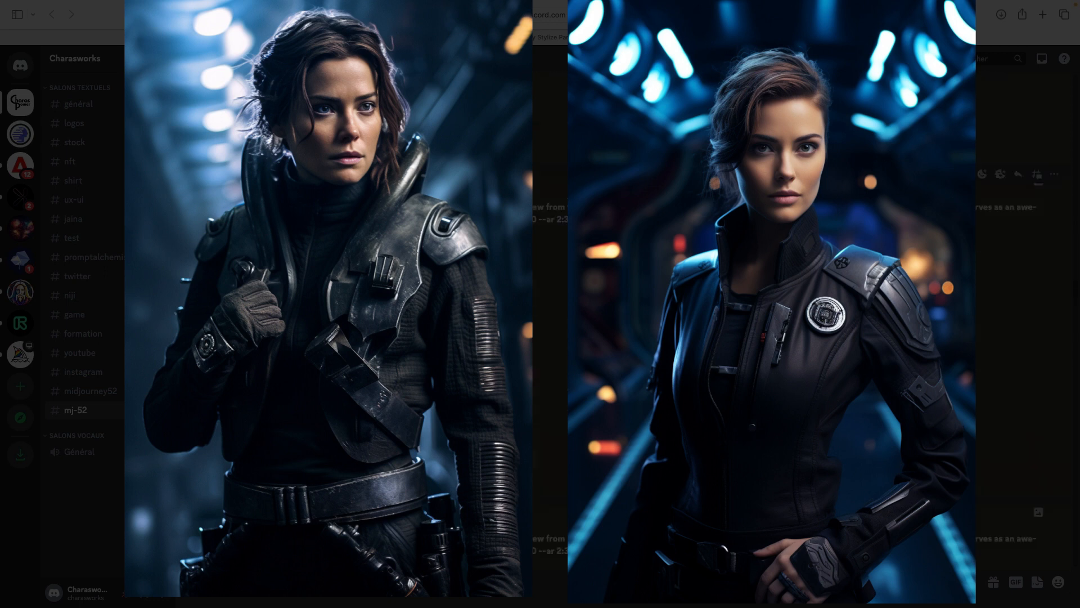
pyautogui.scroll(2, 616, 394)
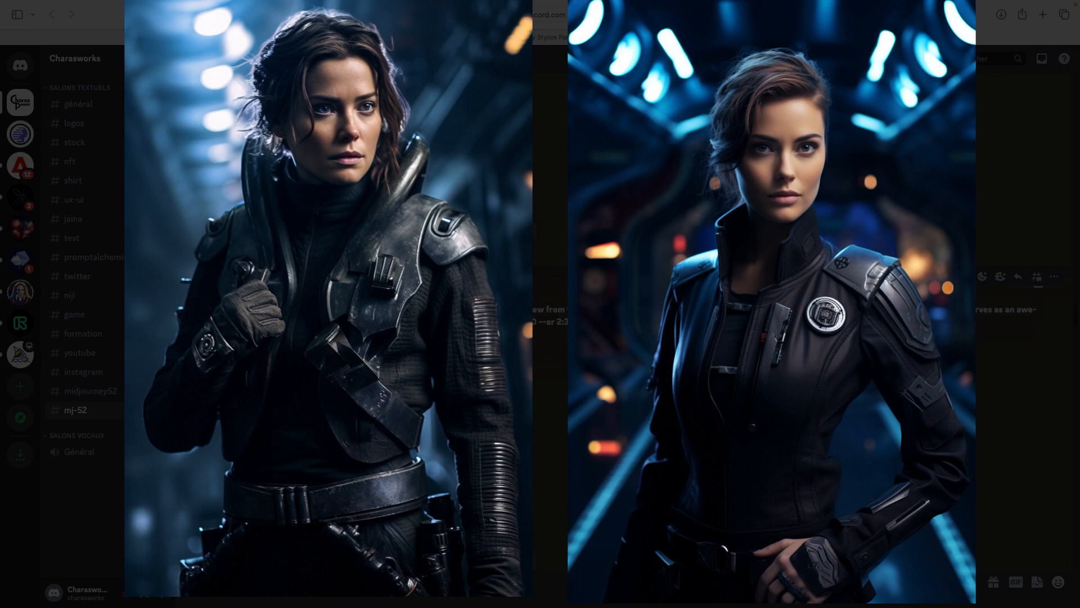
pyautogui.scroll(2, 765, 338)
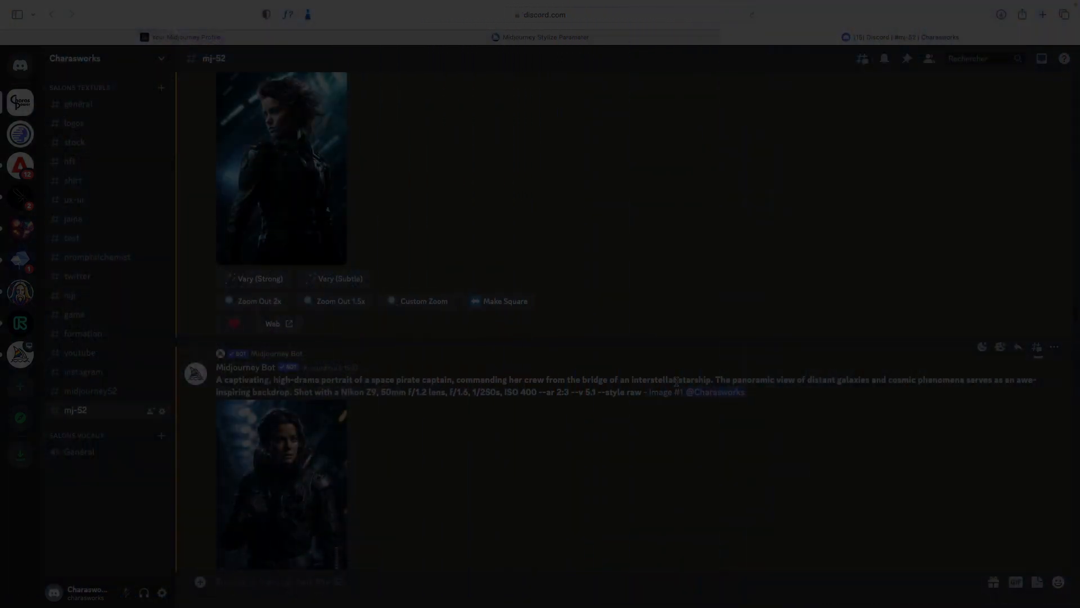
pyautogui.scroll(-10, 677, 382)
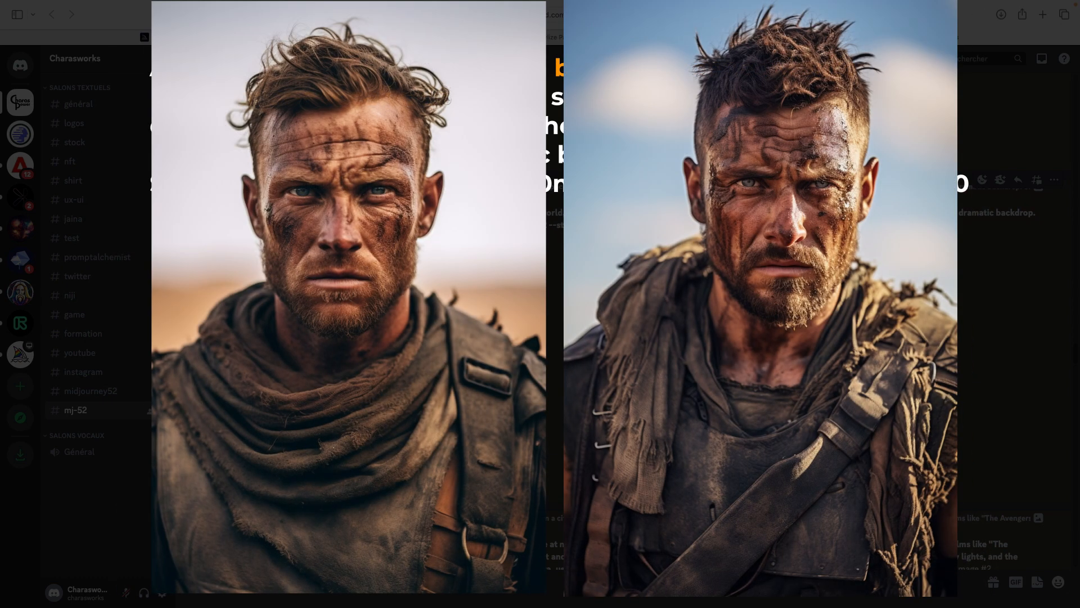
pyautogui.scroll(-5, 1018, 315)
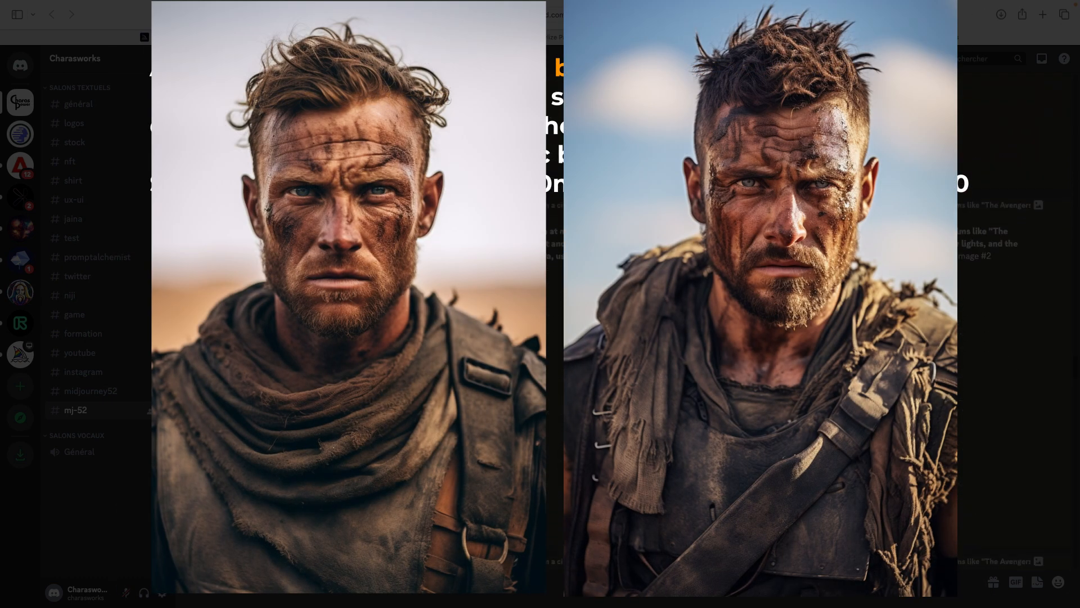
pyautogui.scroll(4, 1018, 315)
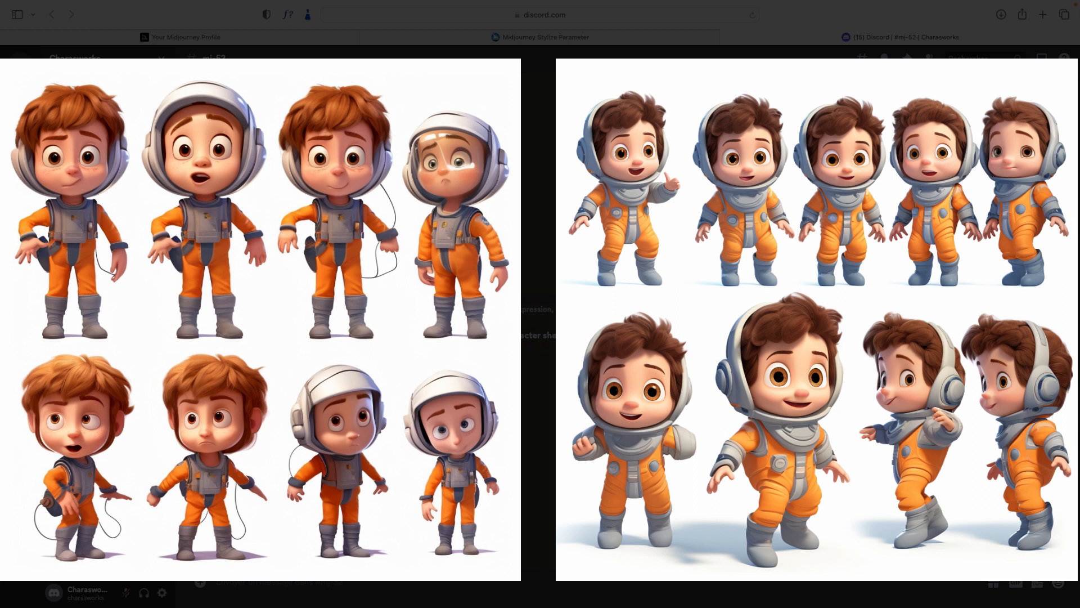
# Enlarge the astronaut boy character sheets one after the other to compare the two renders.
pyautogui.click(327, 450)
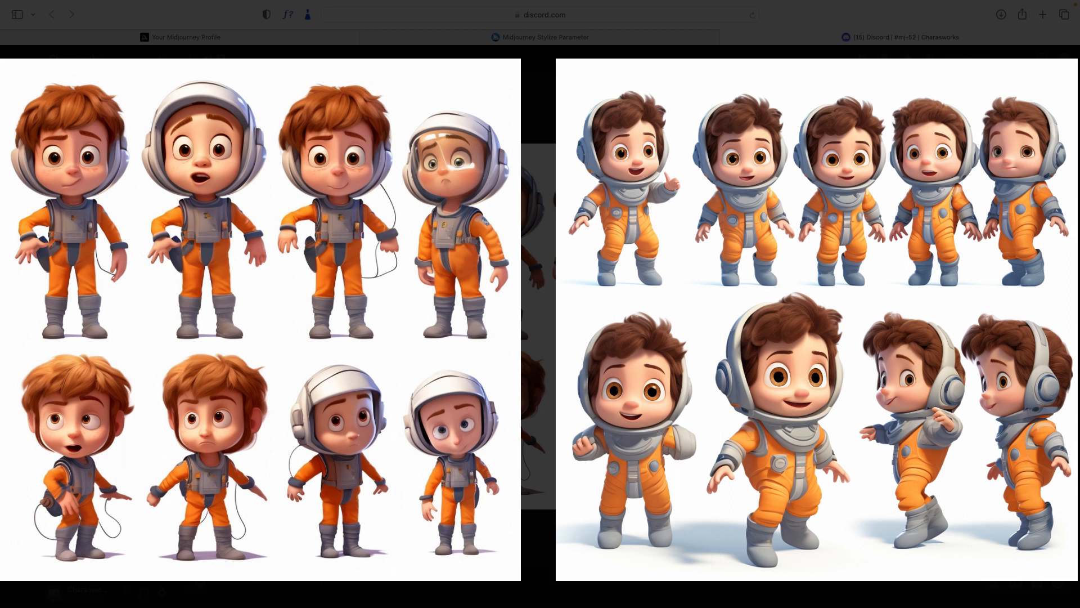
pyautogui.press('Escape')
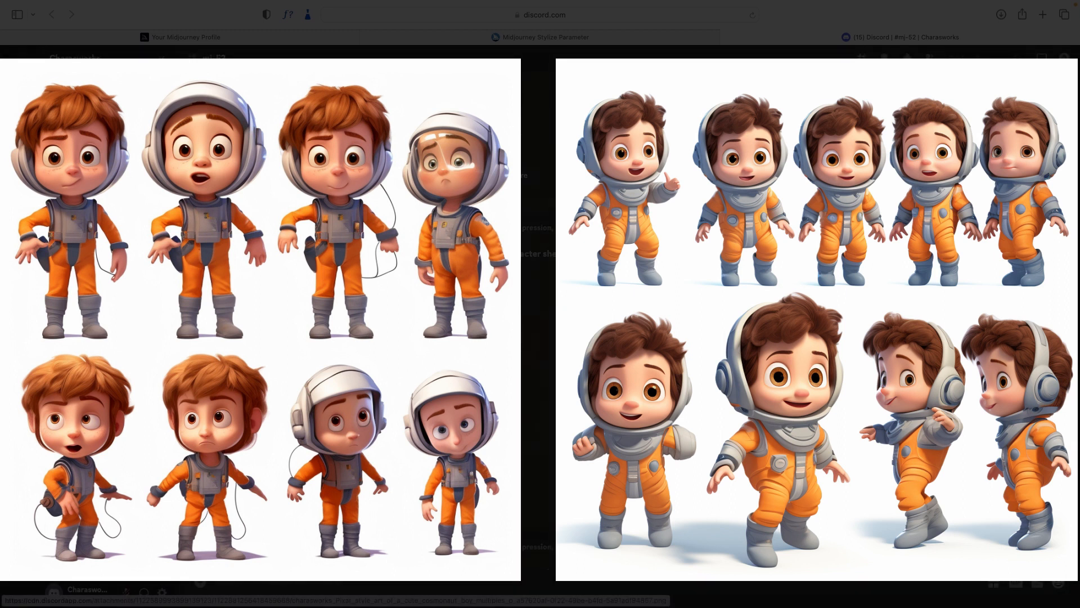
pyautogui.click(332, 382)
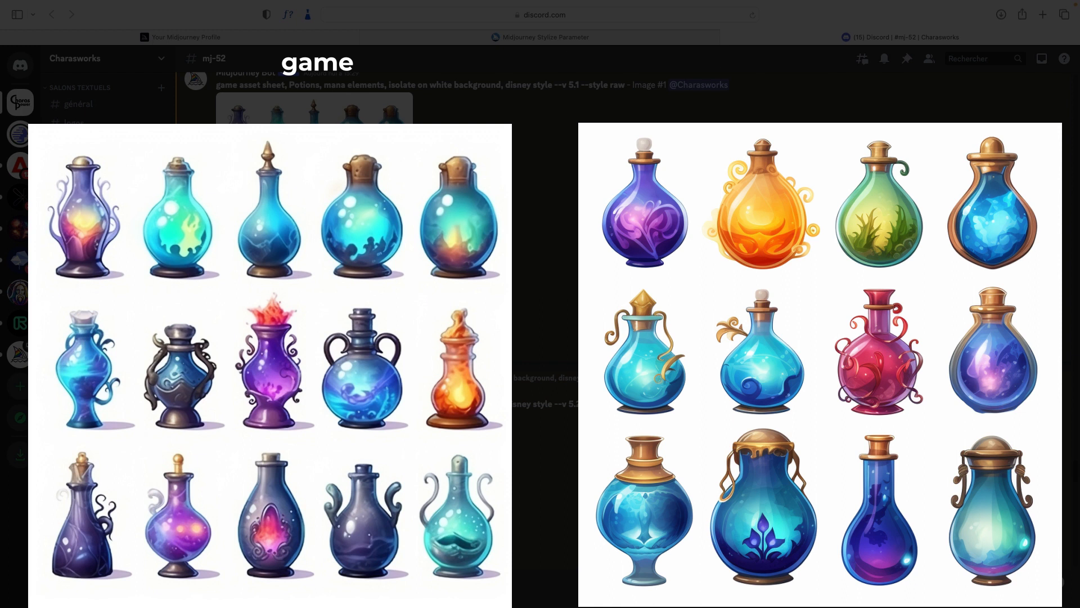
# Compare the version 5.1 and 5.2 results for the potion game asset sheet and the real estate landing page.
pyautogui.scroll(-2, 544, 337)
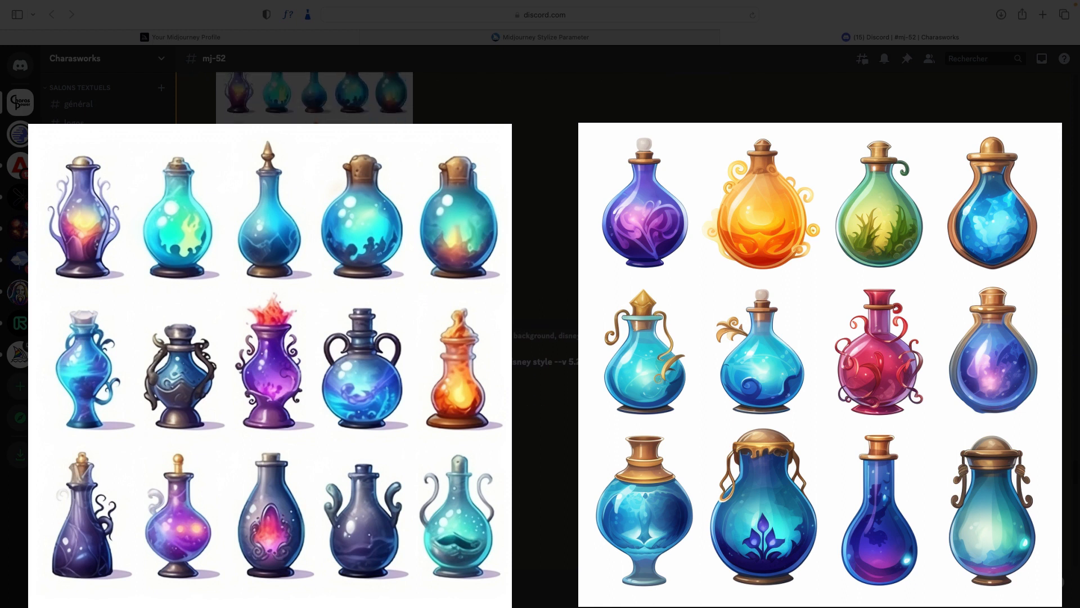
pyautogui.scroll(2, 544, 337)
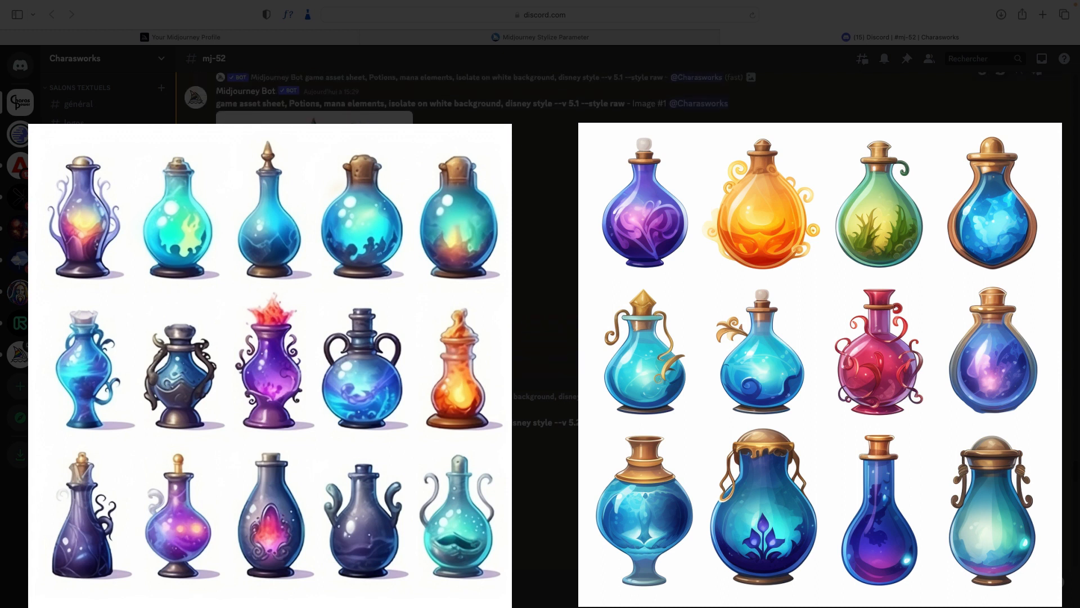
pyautogui.scroll(-3, 545, 338)
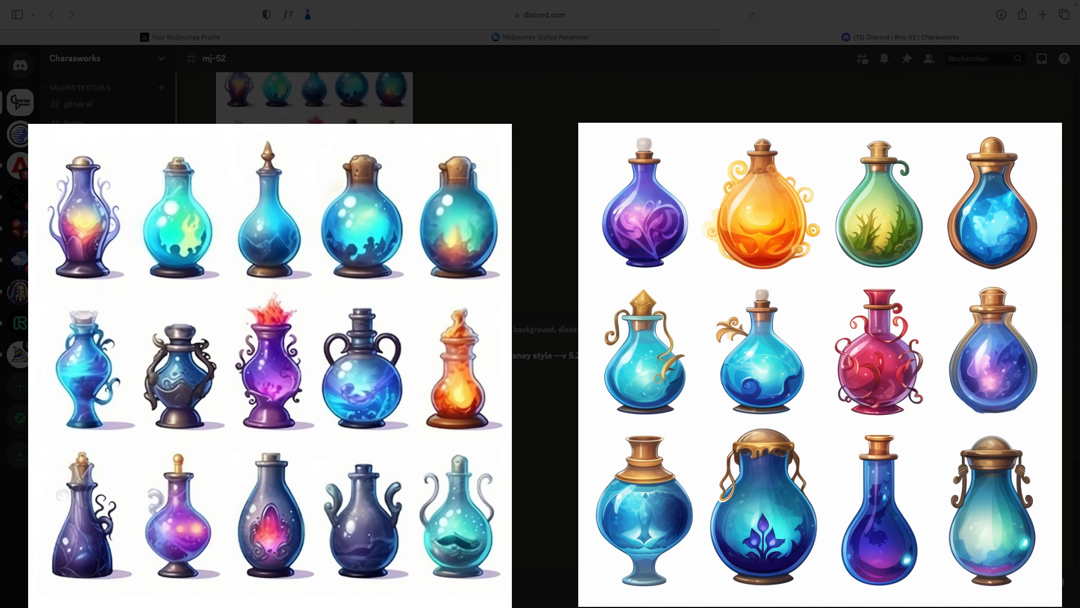
pyautogui.scroll(3, 545, 337)
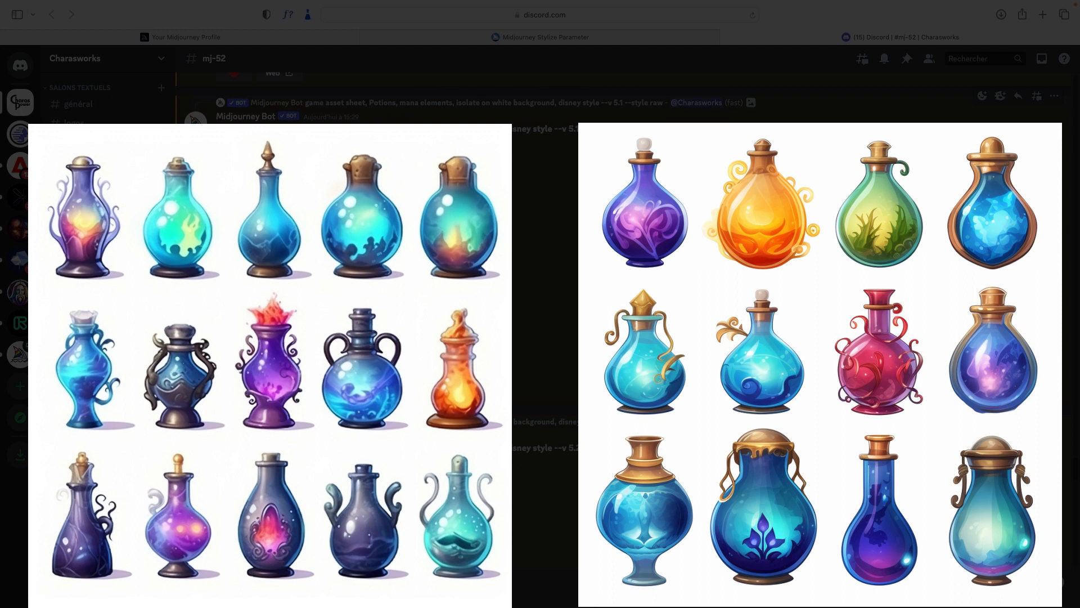
pyautogui.scroll(-2, 545, 338)
pyautogui.scroll(-2, 544, 338)
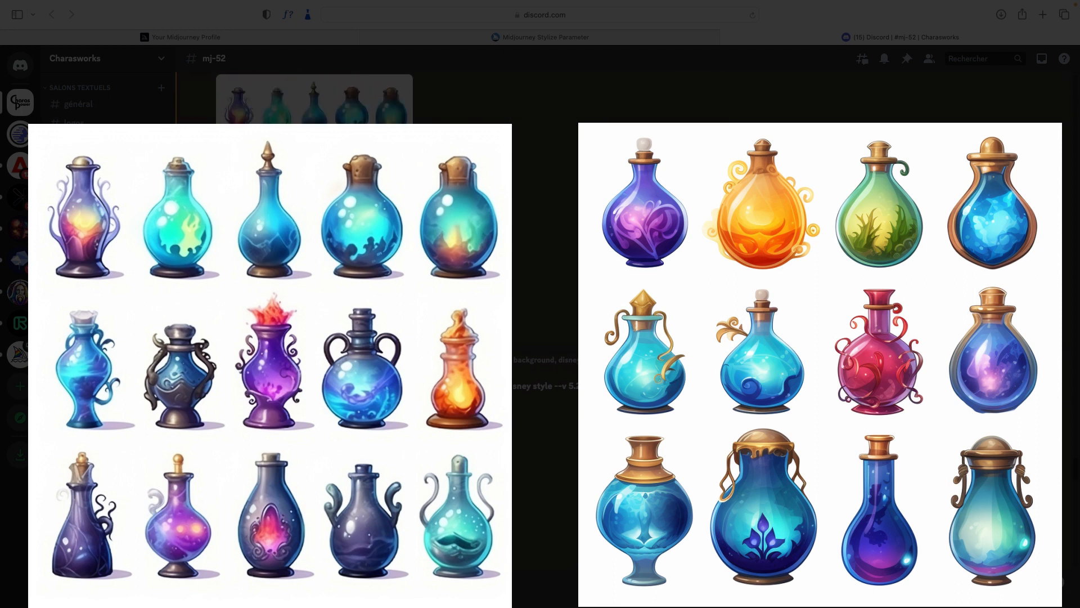
pyautogui.scroll(2, 544, 337)
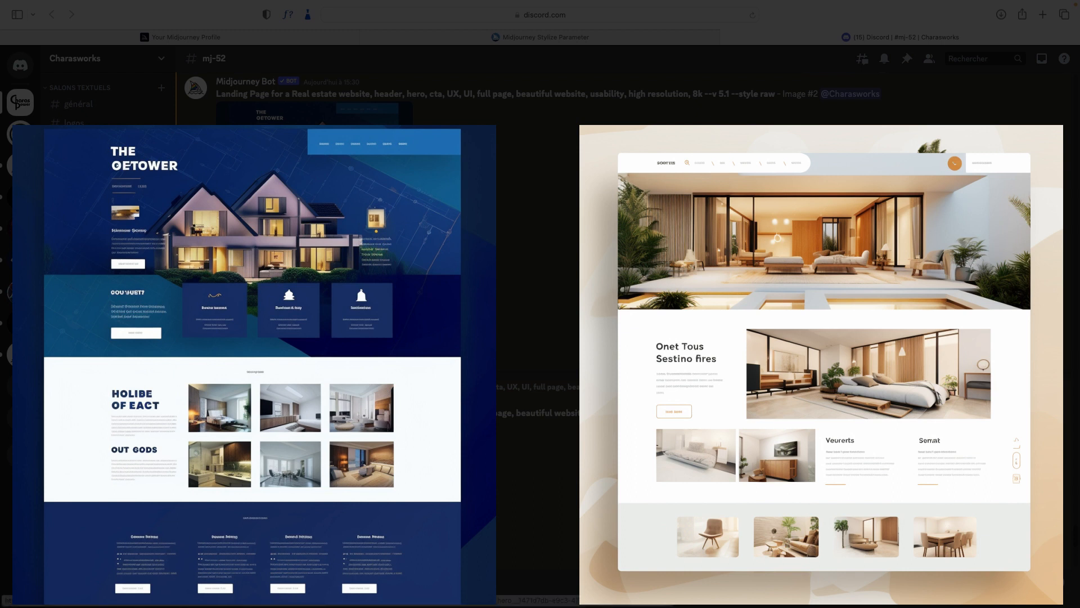
pyautogui.scroll(-5, 538, 337)
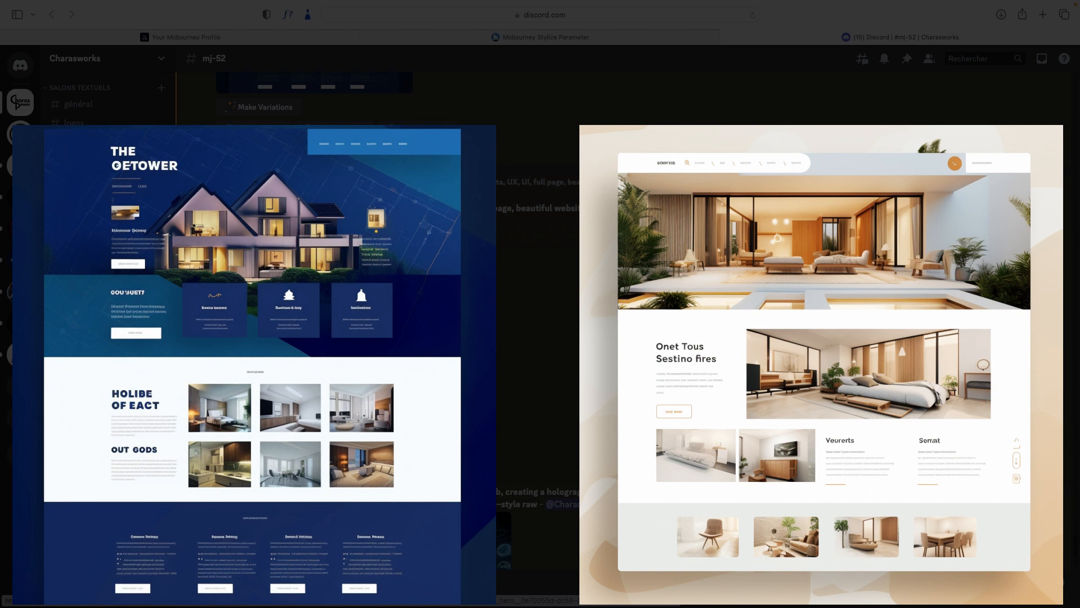
pyautogui.scroll(5, 537, 282)
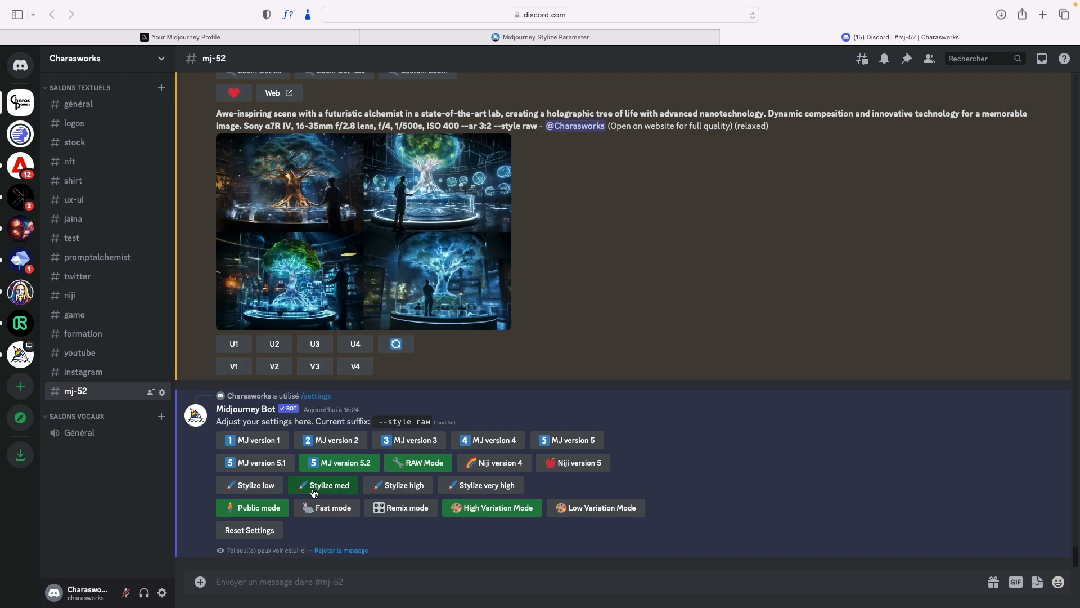
# Consult the Midjourney Stylize Parameter page, and return to the mj-52 channel to review the futuristic alchemist grid.
pyautogui.click(545, 36)
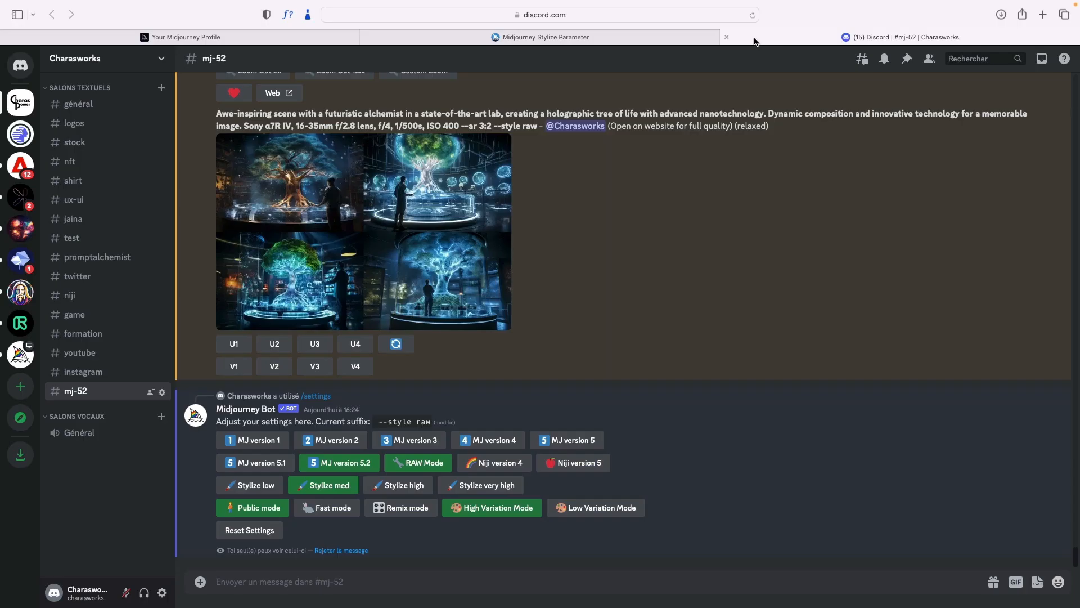
pyautogui.click(768, 39)
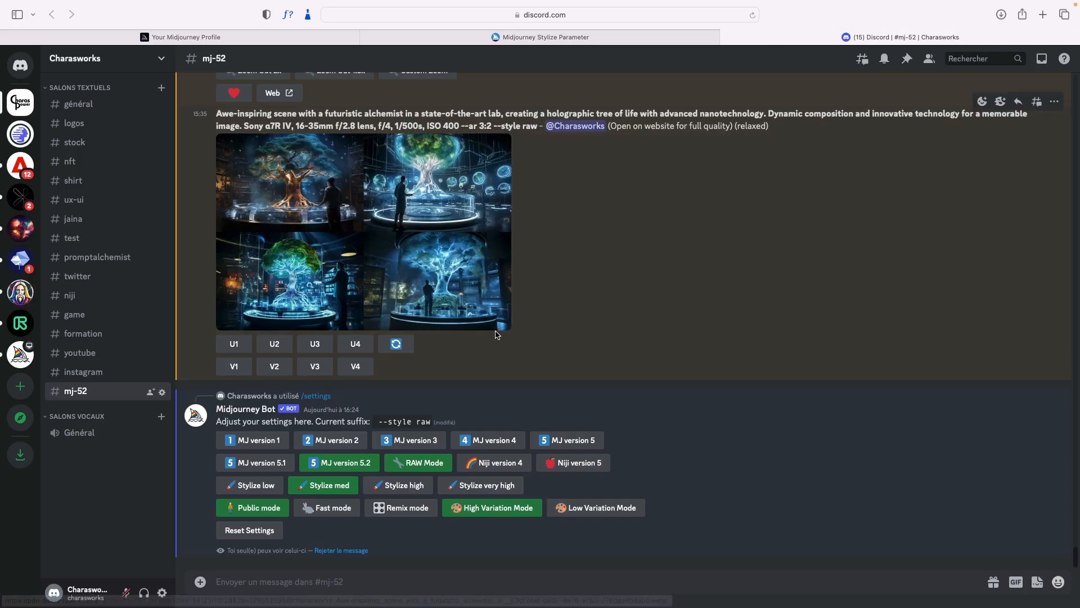
pyautogui.scroll(1, 447, 308)
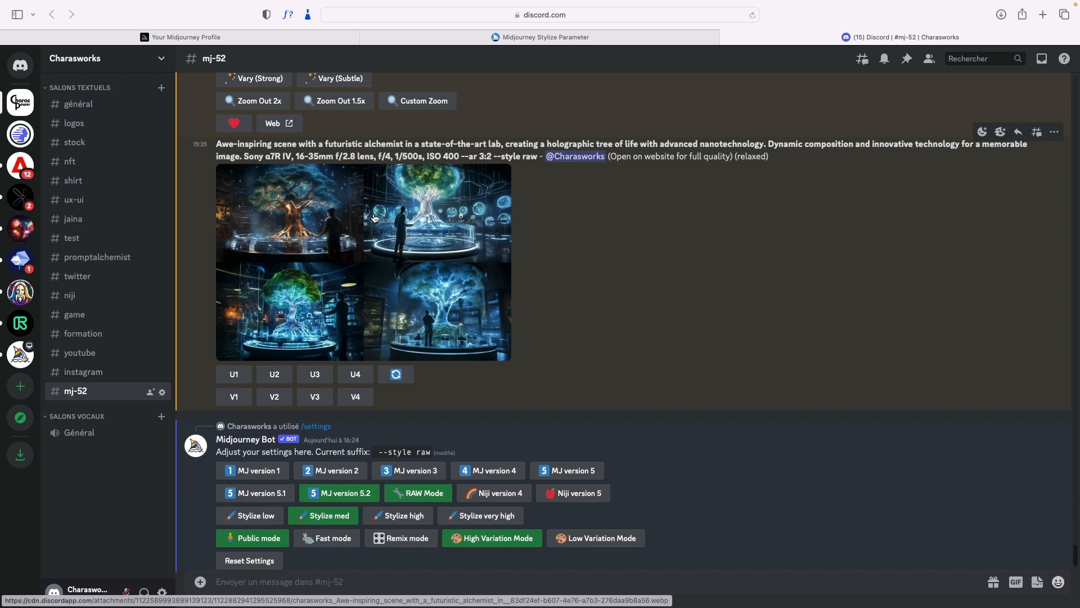
pyautogui.scroll(-1, 342, 478)
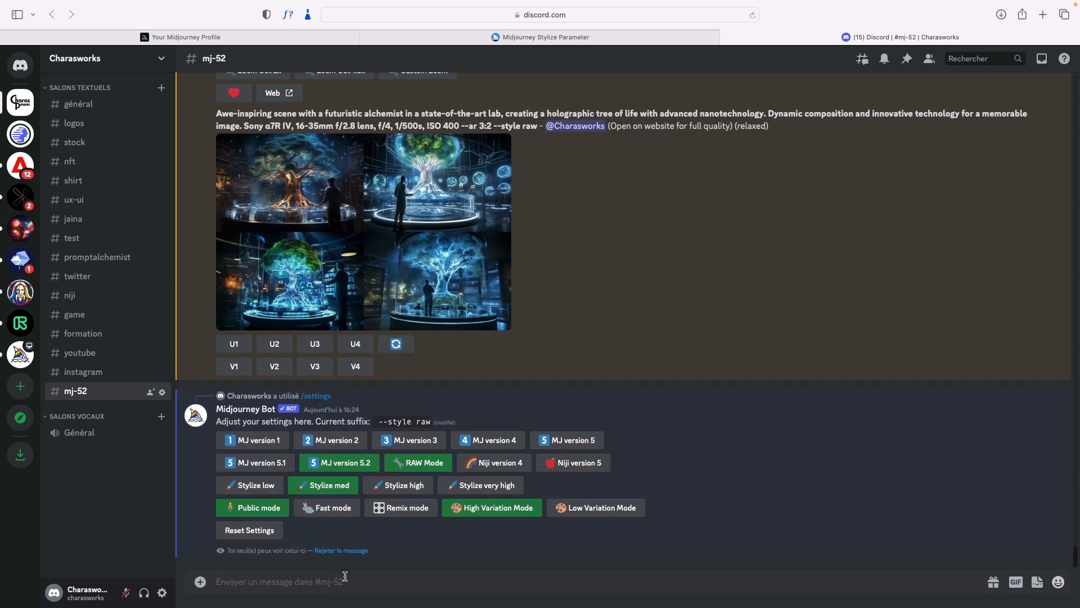
# Submit an /imagine prompt for the futuristic alchemist scene with the parameters --ar 3:2 --style raw --stylize 500.
pyautogui.write('/')
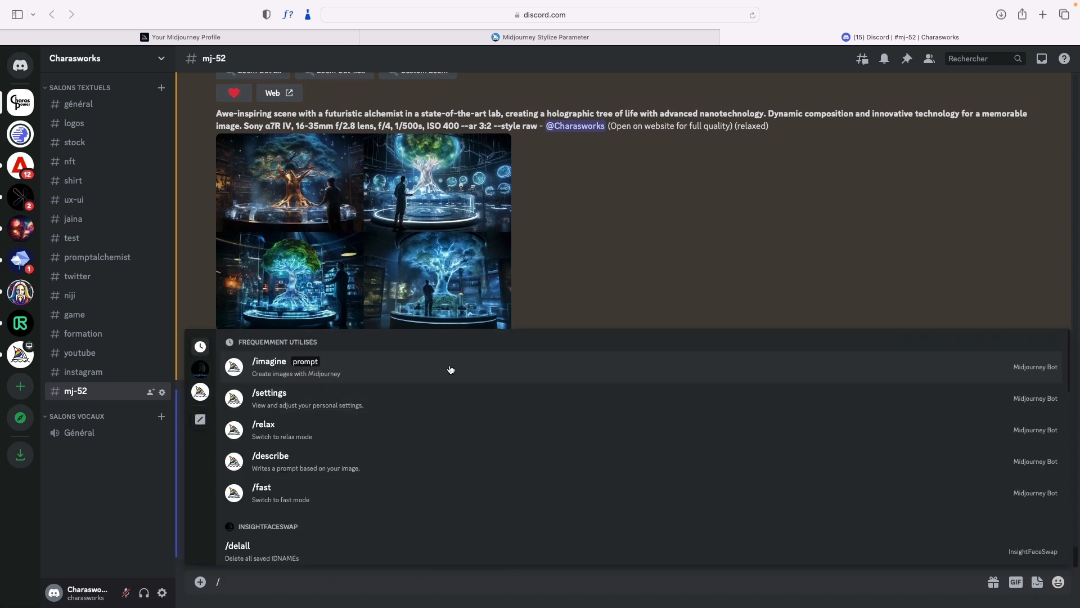
pyautogui.click(450, 369)
pyautogui.write('Awe-inspiring scene with a futuristic alchemist in a state-of-the-art lab, creating a holographic tree of life with advanced nanotechnology. Dynamic composition and innovative technology for a memorable image. Sony α7R IV, 16-35mm f/2.8 lens, f/4, 1/500s, ISO 400 --ar 3:2 --style raw --stylize 250')
pyautogui.moveTo(657, 583); pyautogui.dragTo(642, 584)
pyautogui.write('500')
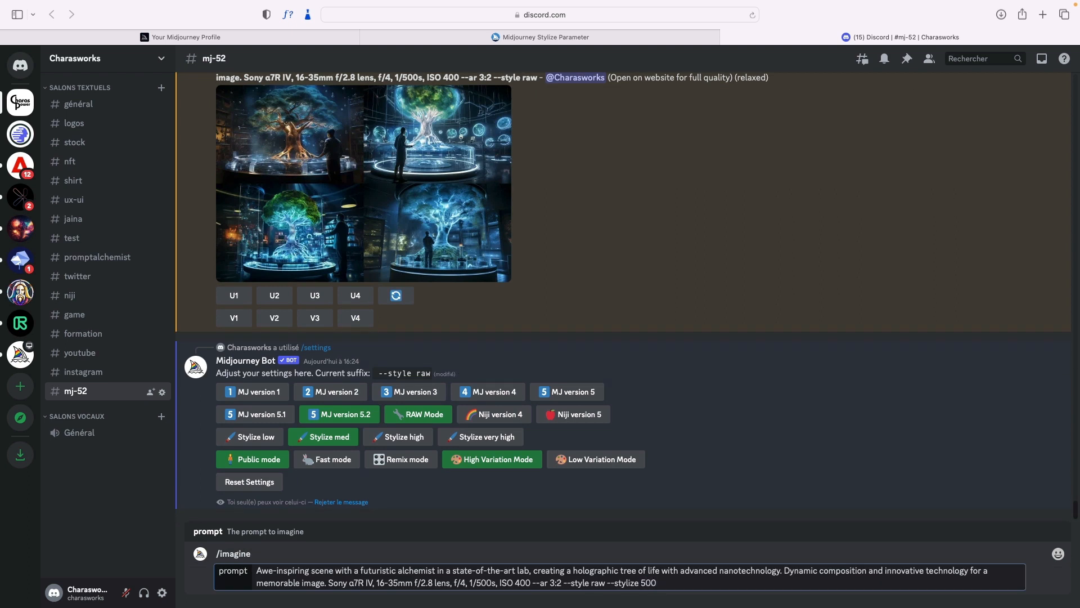
pyautogui.press('Return')
# Submit the same futuristic alchemist /imagine prompt again with --stylize 1000.
pyautogui.write('/')
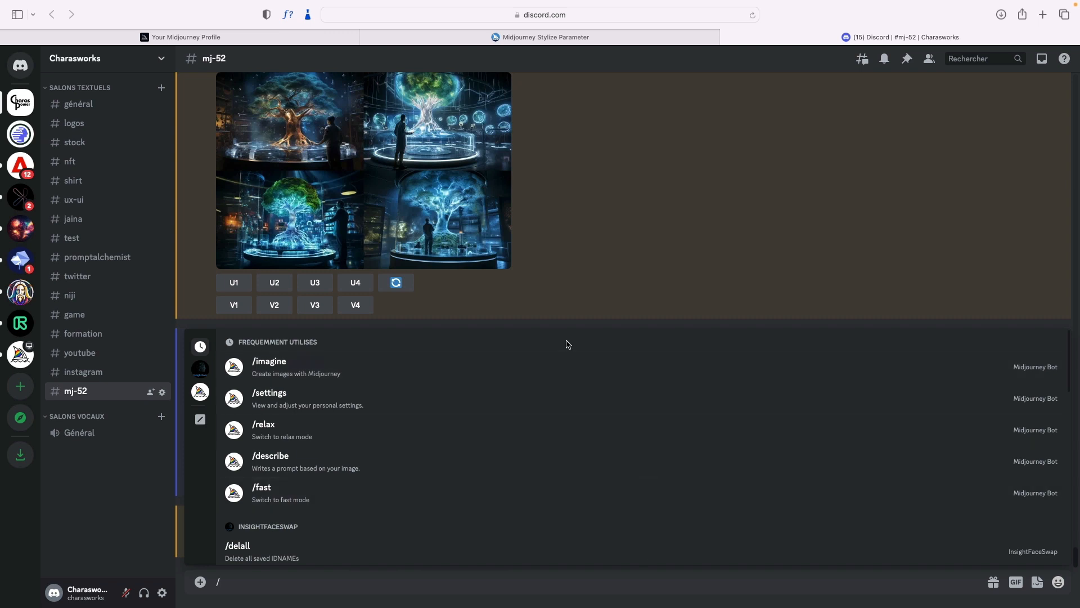
pyautogui.press('super+z')
pyautogui.moveTo(656, 583); pyautogui.dragTo(641, 583)
pyautogui.write('100')
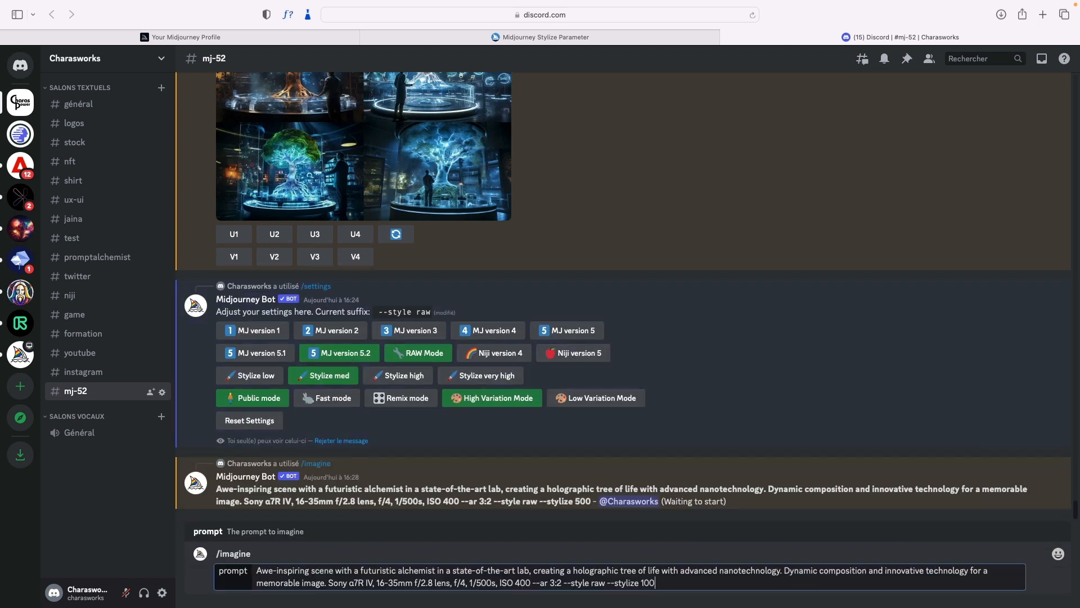
pyautogui.write('0')
pyautogui.press('Return')
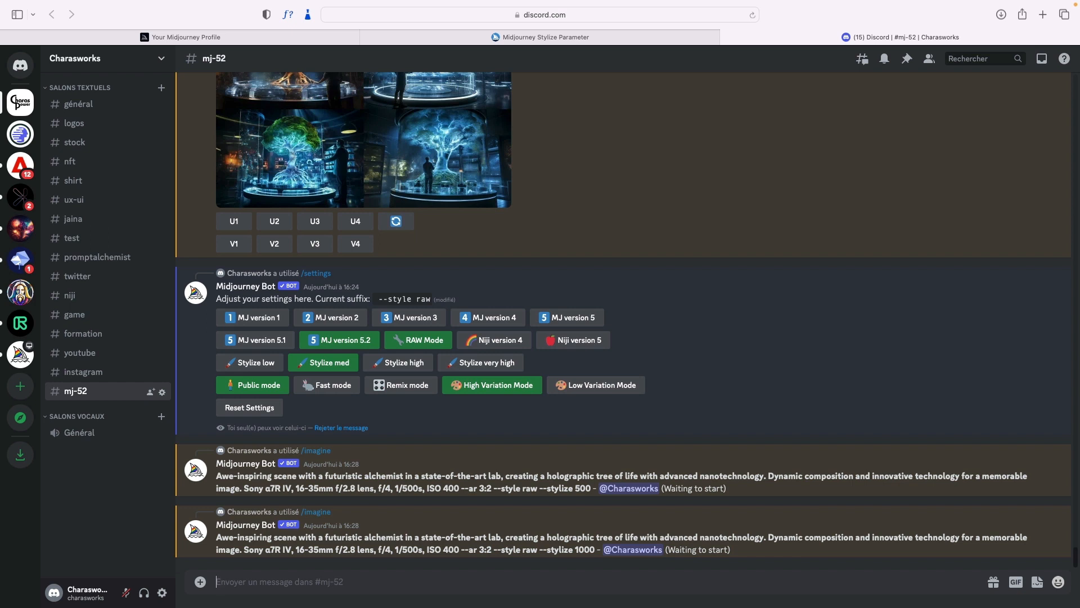
# Enlarge the original alchemist grid generated without a stylize parameter to examine it, and close the preview.
pyautogui.scroll(4, 425, 328)
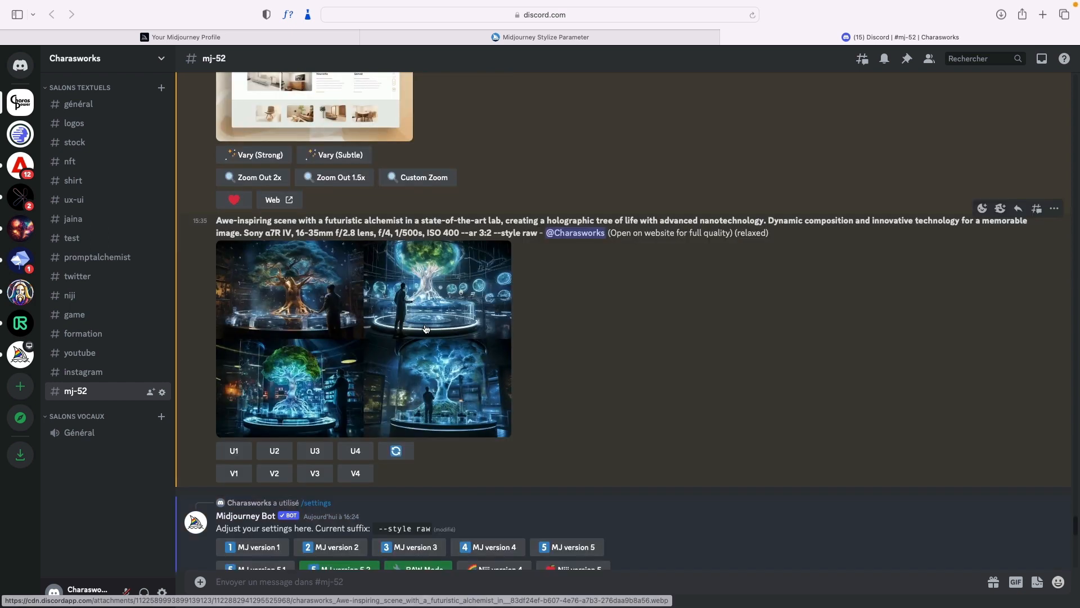
pyautogui.click(424, 328)
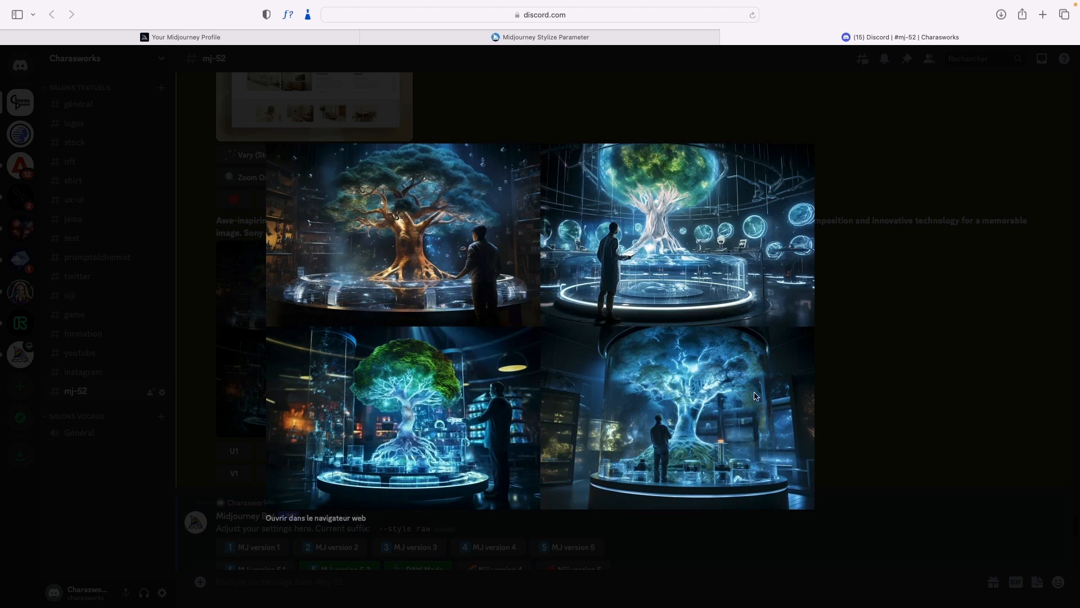
pyautogui.click(893, 365)
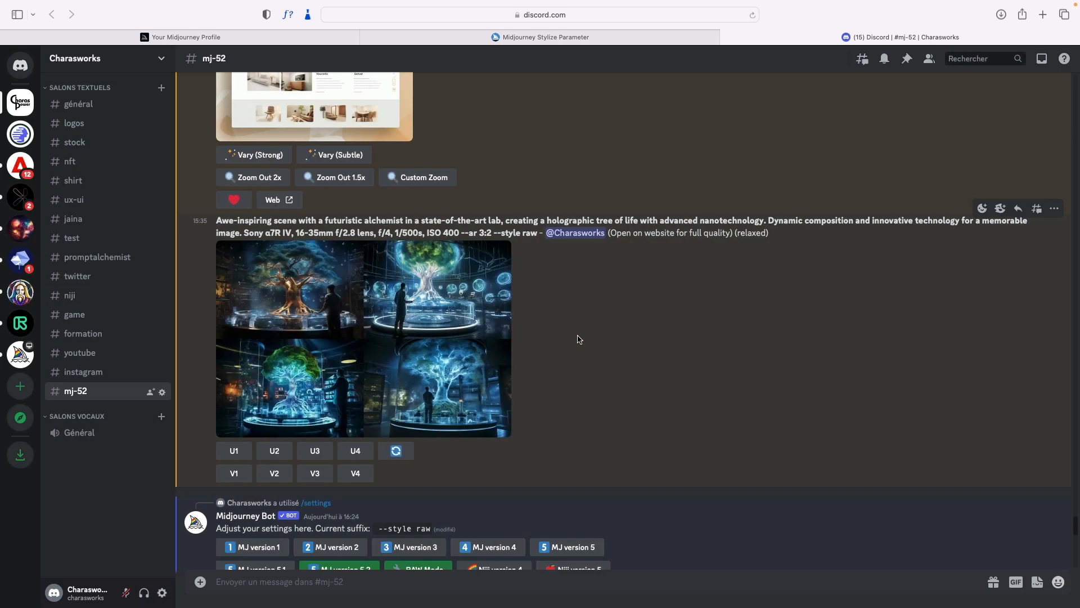
# Enlarge the alchemist grids generated with --stylize 500 and --stylize 1000 in turn to compare their details.
pyautogui.scroll(-10, 579, 340)
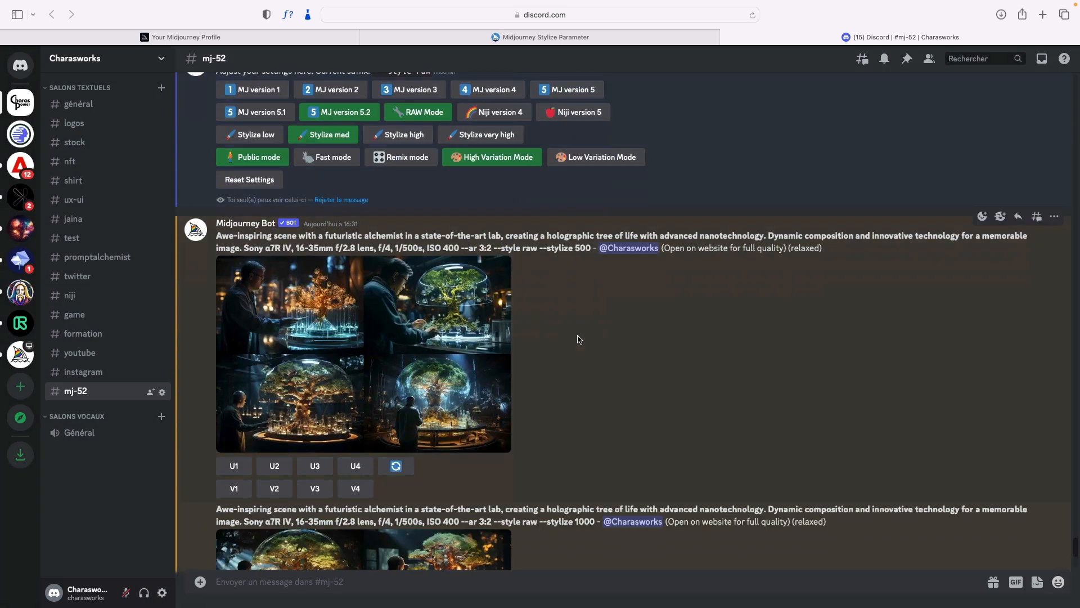
pyautogui.click(466, 336)
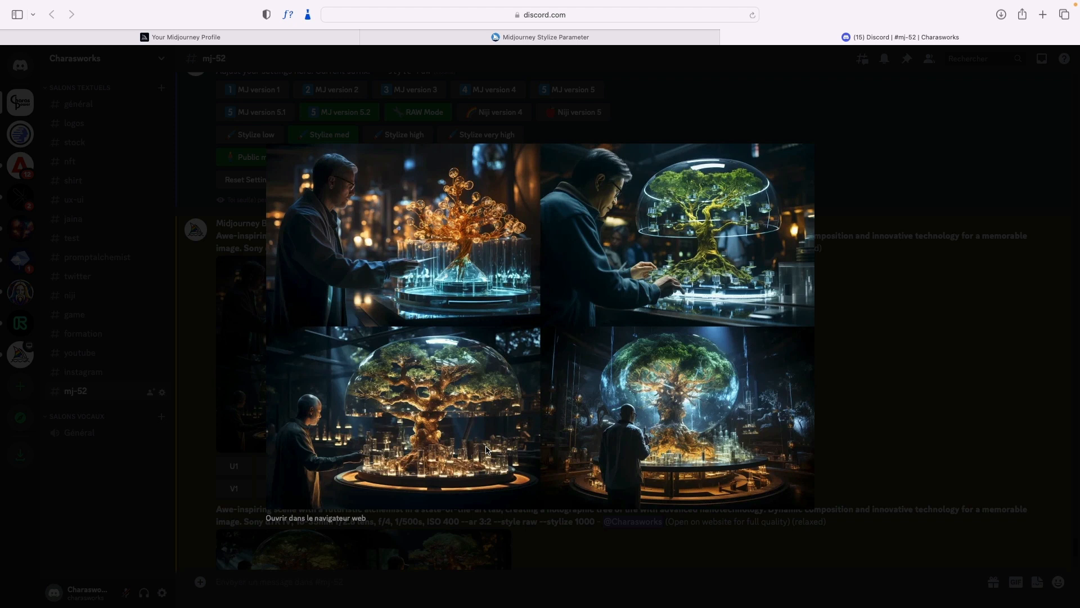
pyautogui.click(902, 364)
pyautogui.scroll(-4, 609, 379)
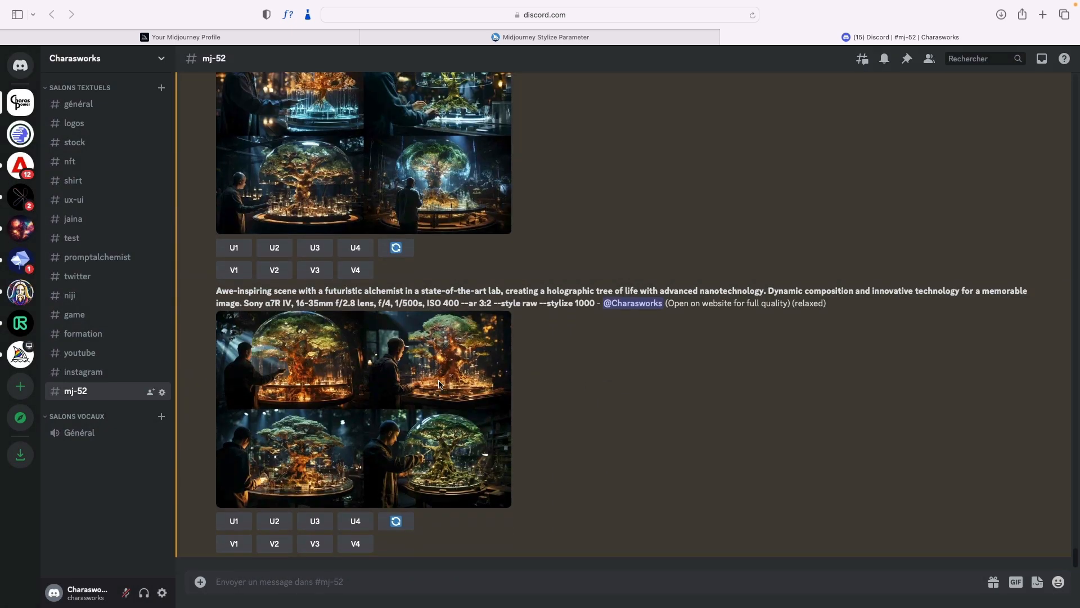
pyautogui.click(406, 394)
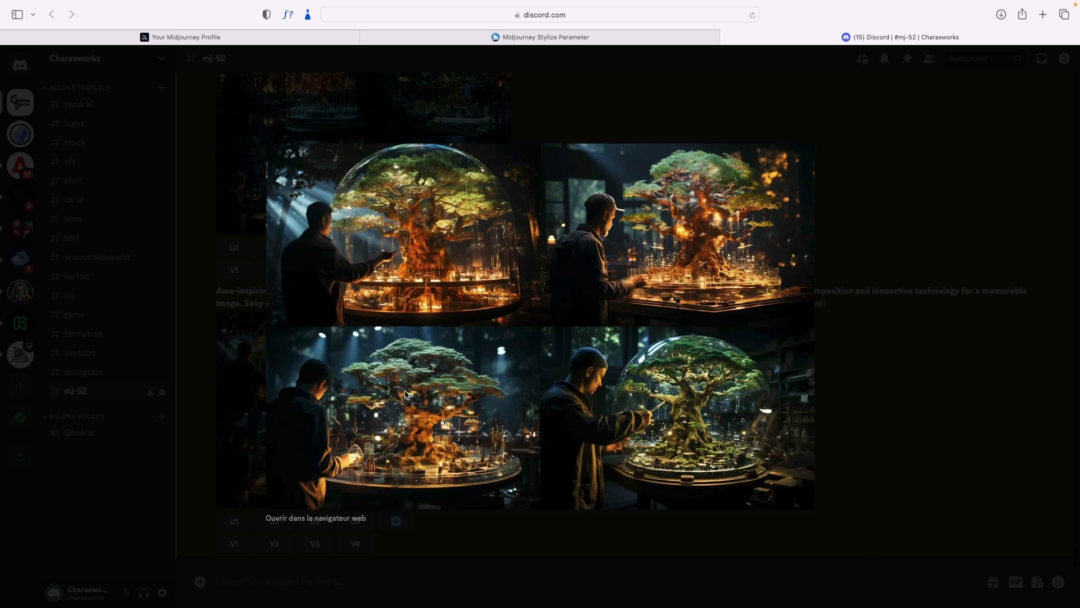
# Close the --stylize 1000 preview and enlarge the alchemist grid generated with --stylize 500 to examine it.
pyautogui.press('Escape')
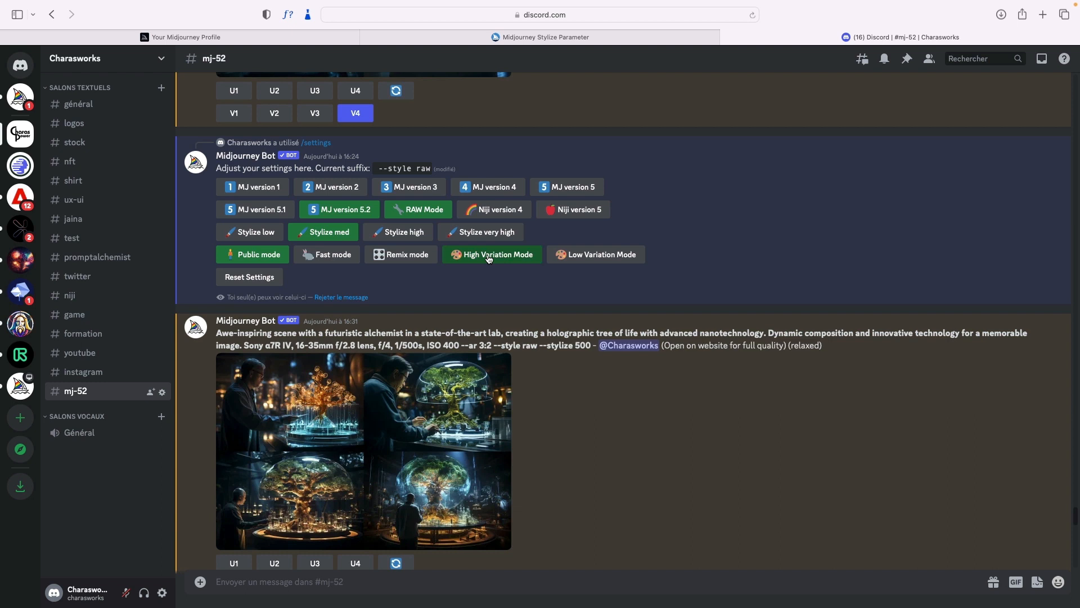
pyautogui.scroll(-3, 489, 258)
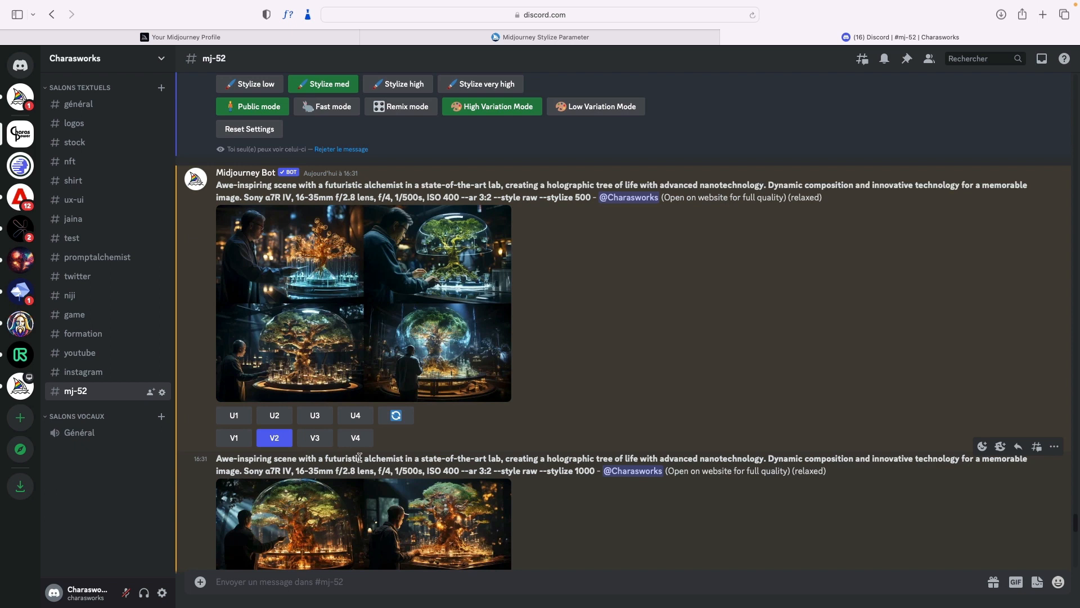
pyautogui.click(430, 280)
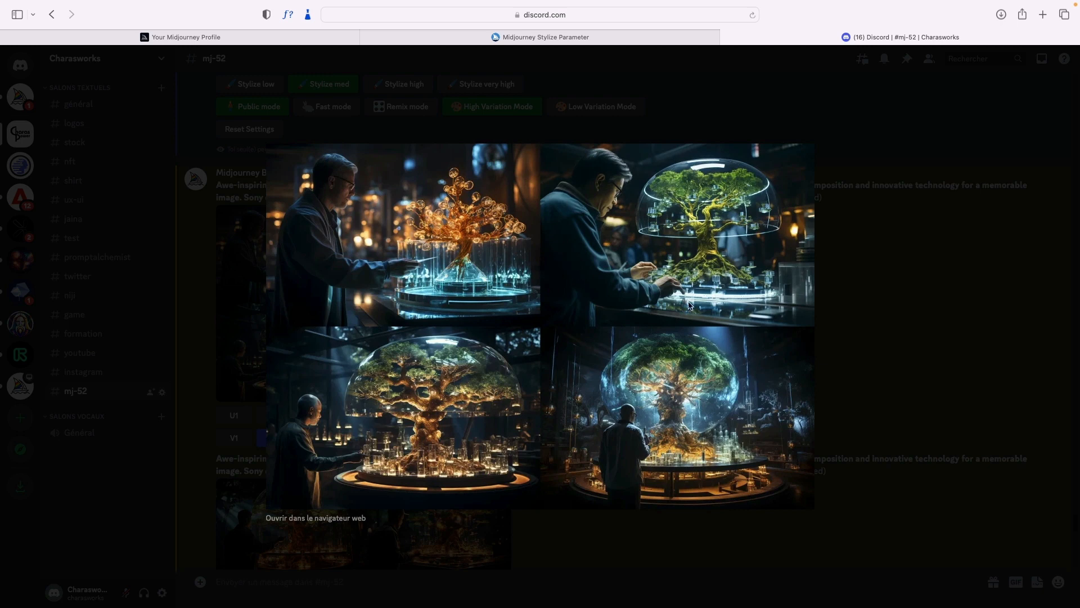
pyautogui.press('Escape')
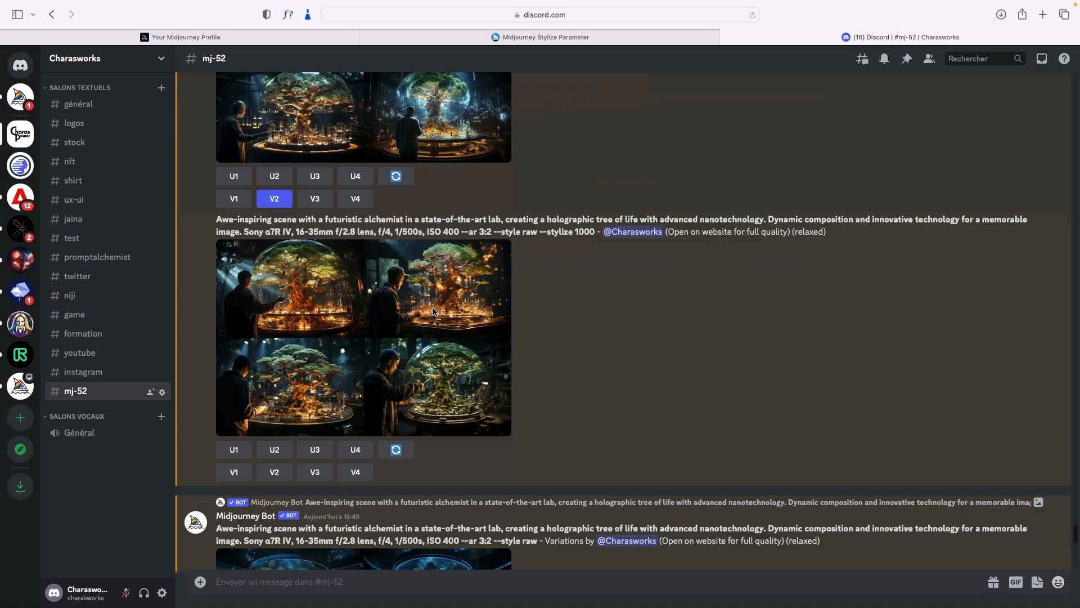
# Enlarge the variations grid of the --stylize 500 alchemist prompt and compare it with the earlier variations grid.
pyautogui.scroll(-4, 433, 311)
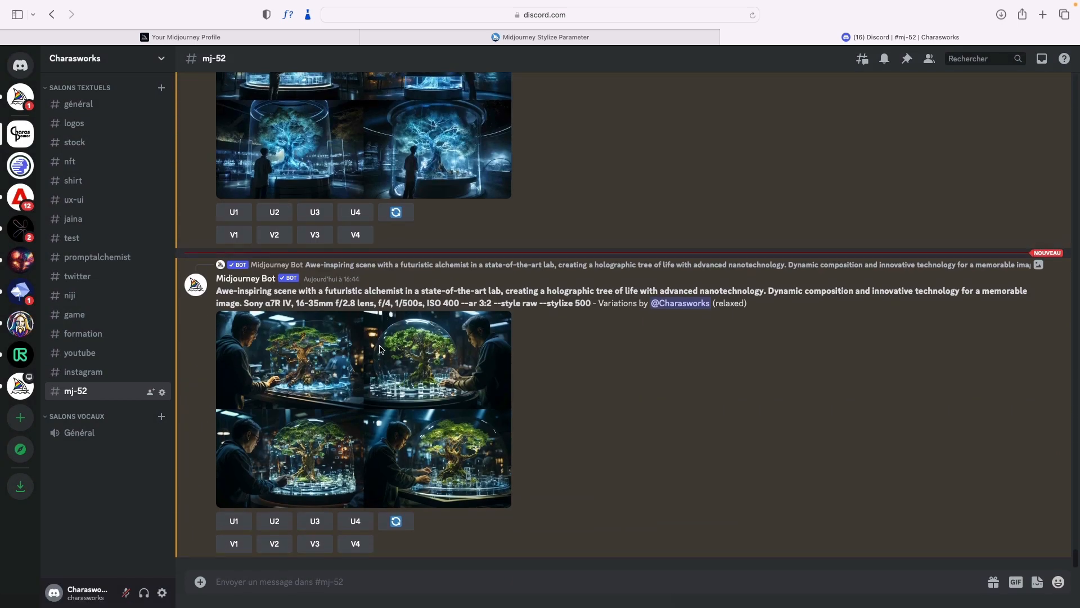
pyautogui.click(379, 346)
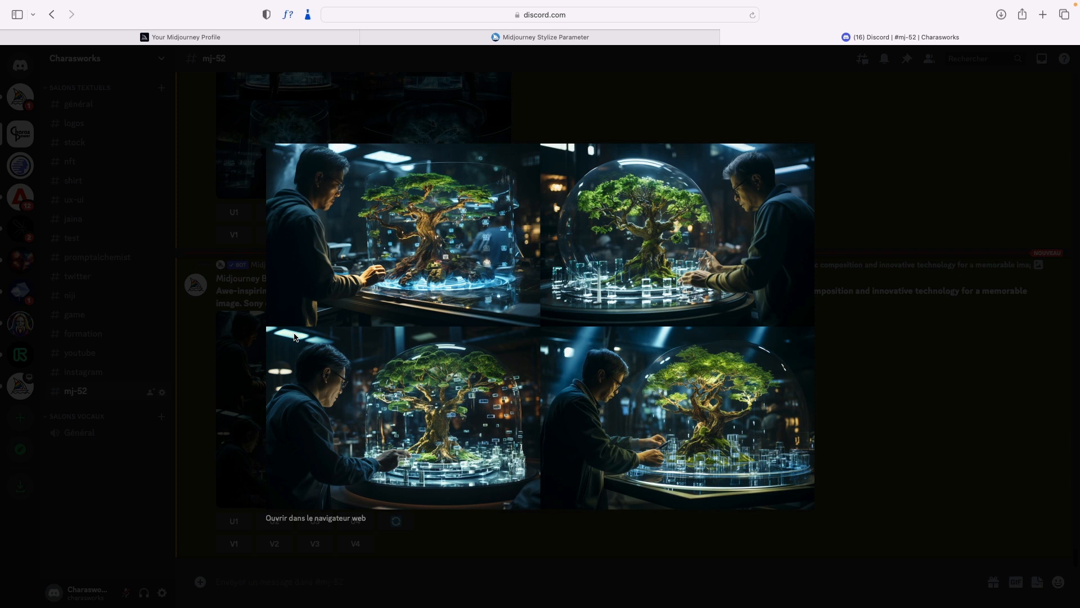
pyautogui.click(197, 336)
pyautogui.scroll(-2, 240, 330)
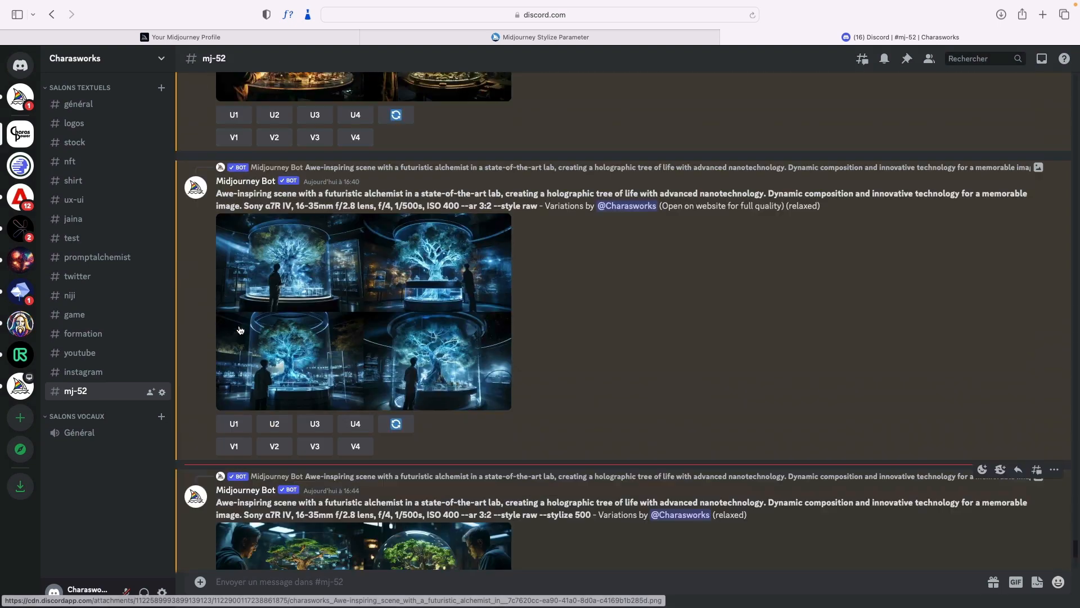
pyautogui.scroll(20, 241, 330)
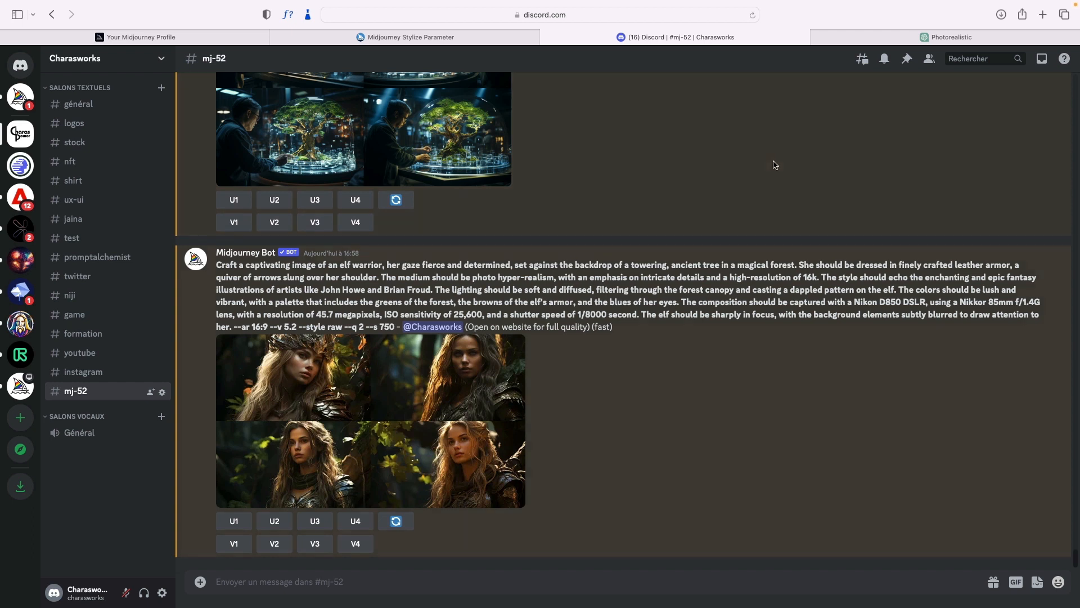
# Read the elf prompts in ChatGPT's Photorealistic chat and return to Discord to examine the enlarged elf warrior grid.
pyautogui.click(877, 36)
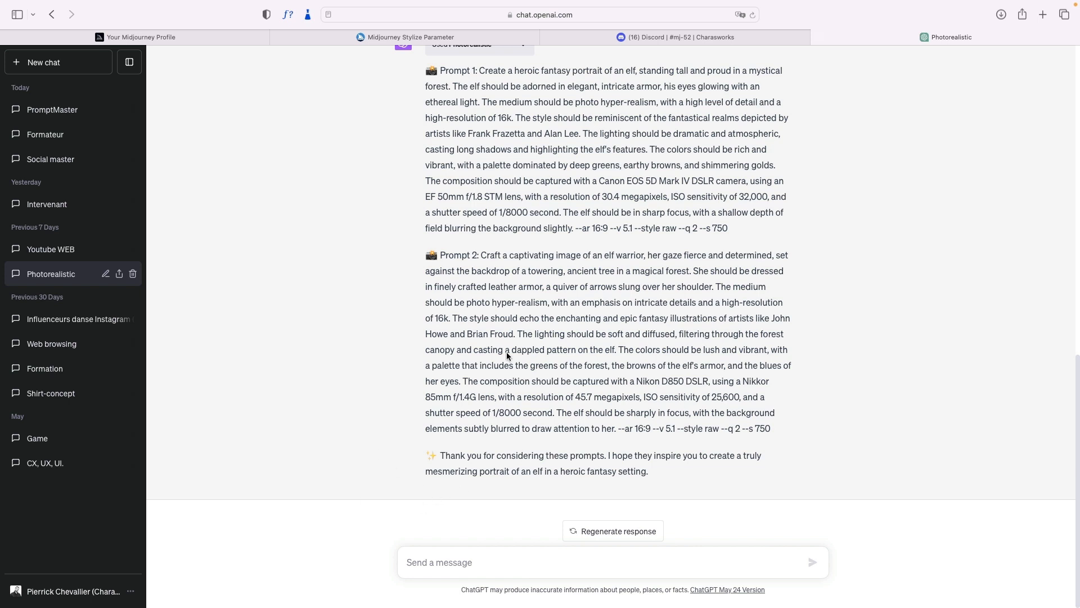
pyautogui.click(740, 34)
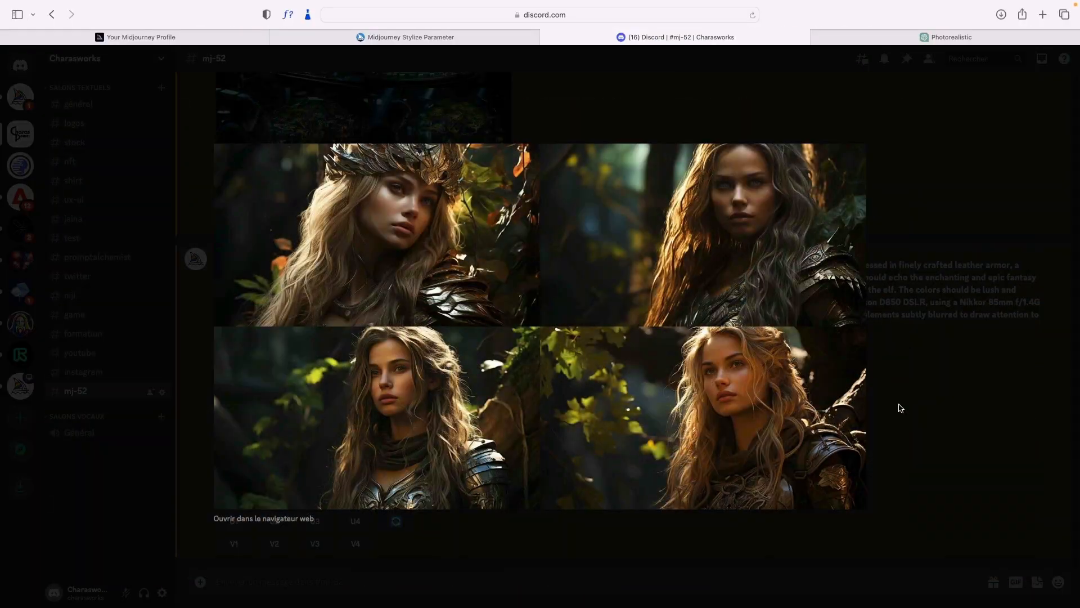
pyautogui.click(935, 405)
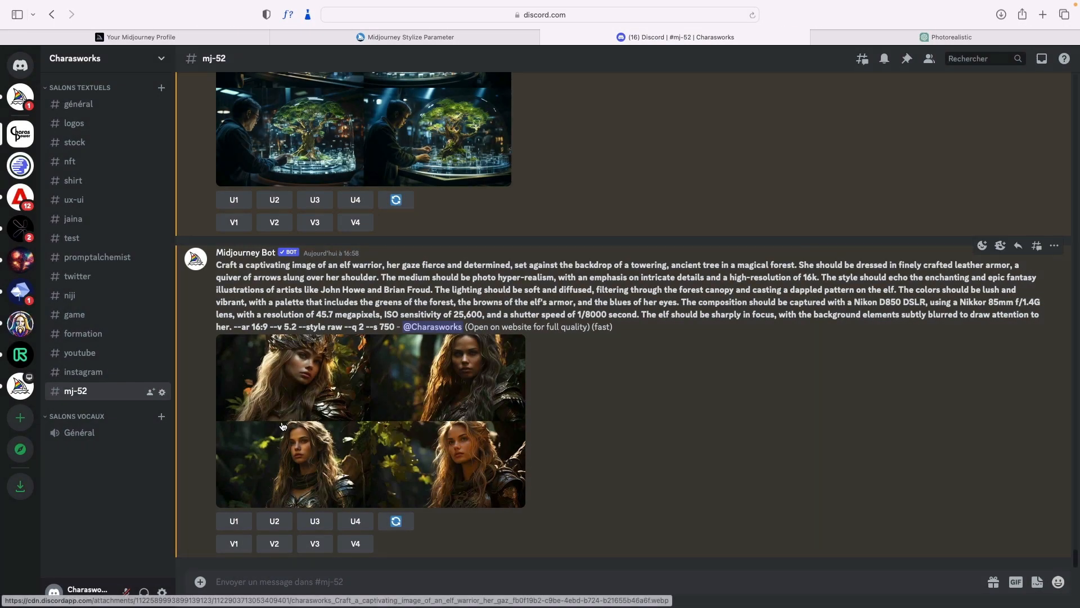
# Run /shorten on the full elf warrior prompt, from "Craft a captivating image" through "draw attention to her", without its parameters.
pyautogui.click(305, 582)
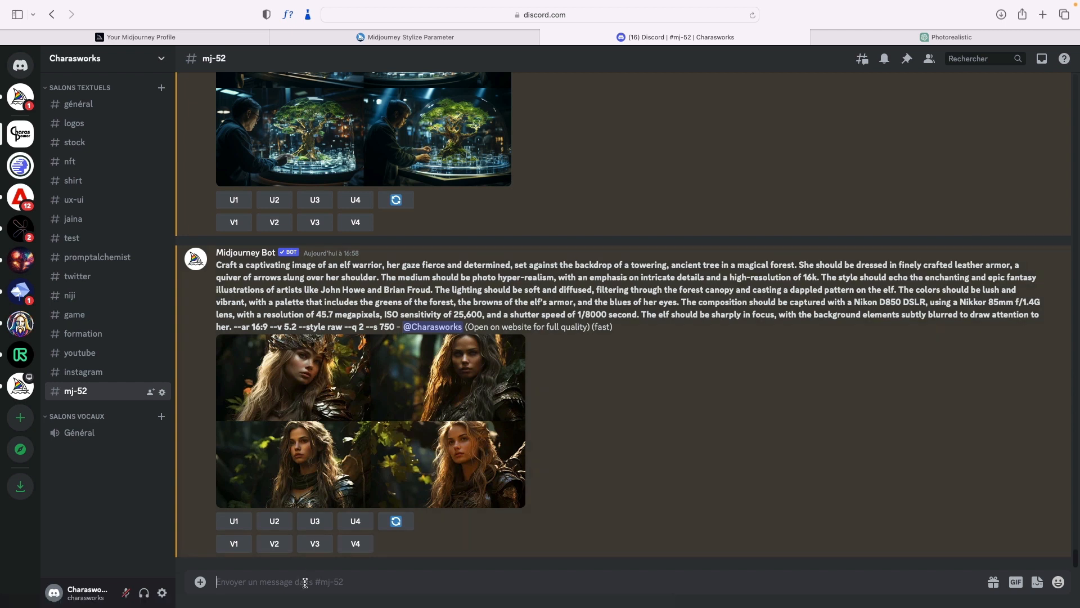
pyautogui.write('/shor')
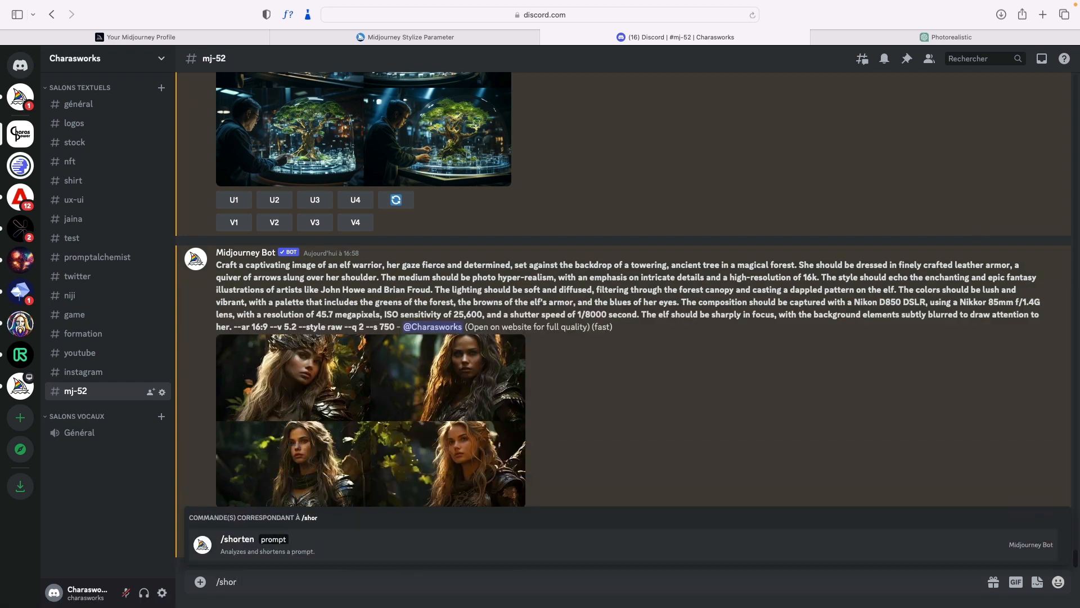
pyautogui.click(338, 549)
pyautogui.write("Craft a captivating image of an elf warrior, her gaze fierce and determined, set against the backdrop of a towering, ancient tree in a magical forest. She should be dressed in finely crafted leather armor, a quiver of arrows slung over her shoulder. The medium should be photo hyper-realism, with an emphasis on intricate details and a high-resolution of 16k. The style should echo the enchanting and epic fantasy illustrations of artists like John Howe and Brian Froud. The lighting should be soft and diffused, filtering through the forest canopy and casting a dappled pattern on the elf. The colors should be lush and vibrant, with a palette that includes the greens of the forest, the browns of the elf's armor, and the blues of her eyes. The composition should be captured with a Nikon D850 DSLR, using a Nikkor 85mm f/1.4G lens, with a resolution of 45.7 megapixels, ISO sensitivity of 25,600, and a shutter speed of 1/8000 second. The elf should be sharply in focus, with the background elements subtly blurred to draw attention to her")
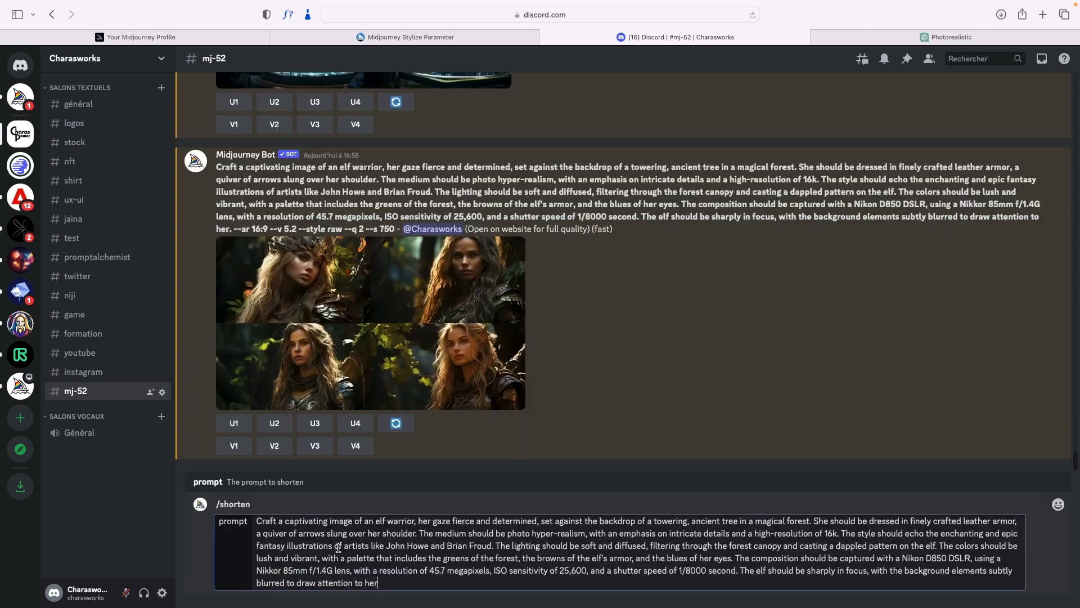
pyautogui.press('Return')
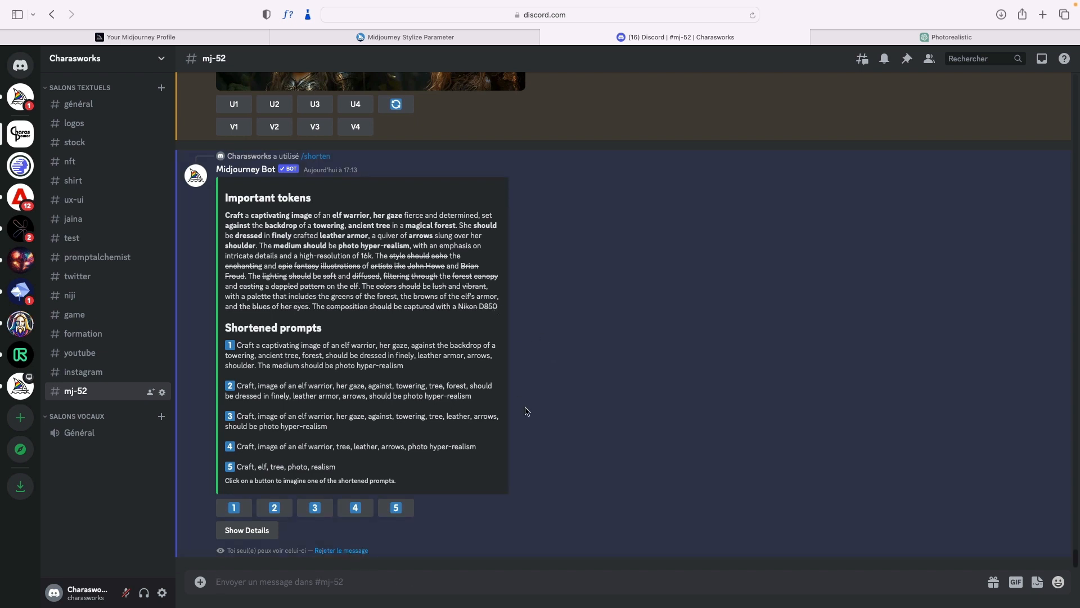
# Compare the original elf warrior prompt with the important tokens, struck-out words and shortened prompts in the /shorten reply.
pyautogui.scroll(4, 526, 410)
pyautogui.scroll(1, 526, 410)
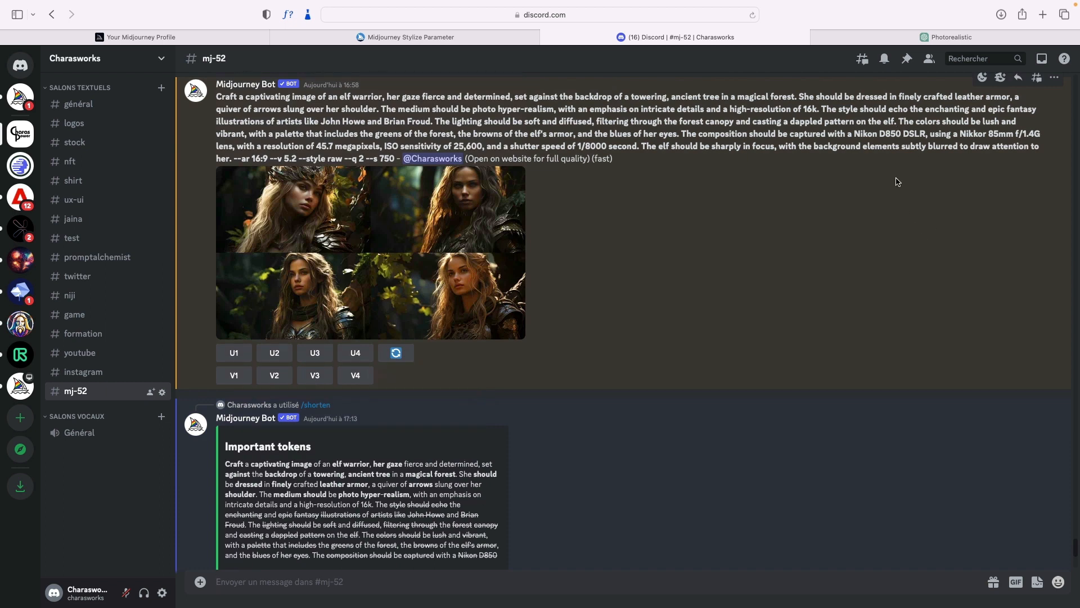
pyautogui.scroll(-5, 385, 440)
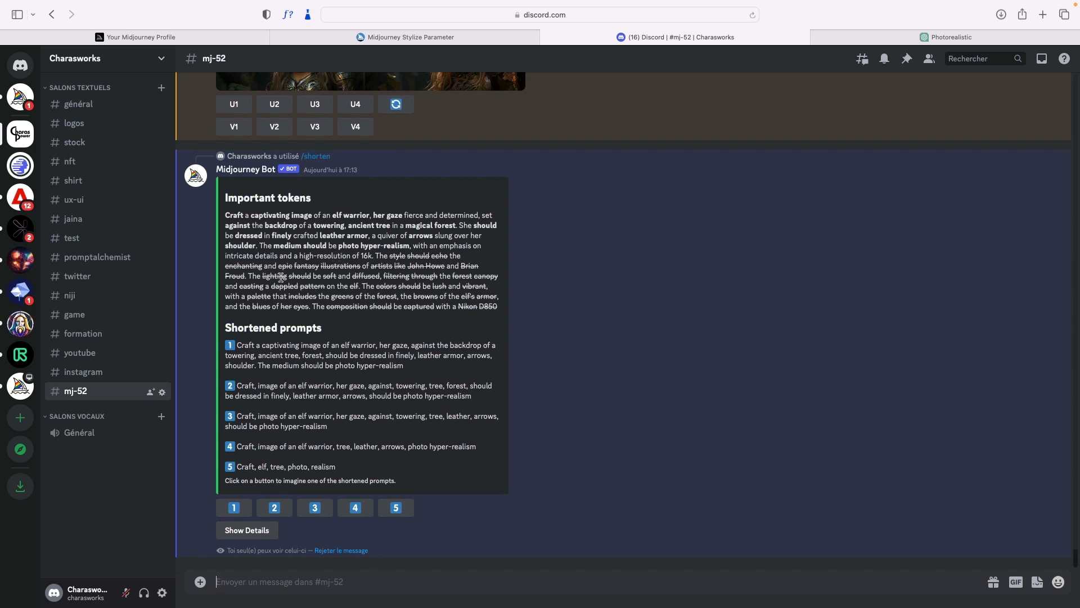
pyautogui.moveTo(270, 276); pyautogui.dragTo(342, 276)
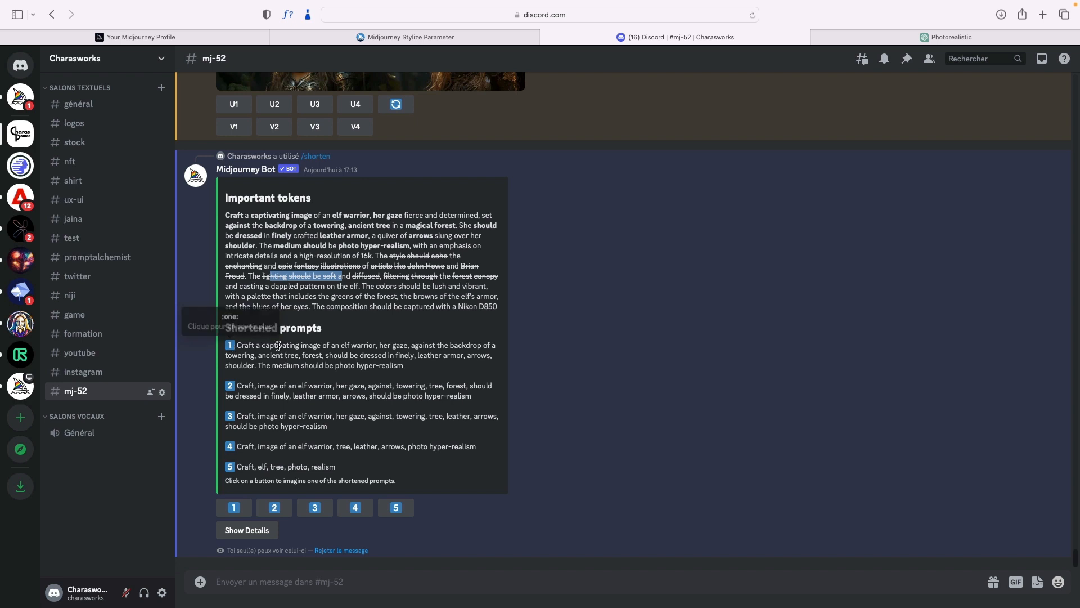
pyautogui.click(405, 286)
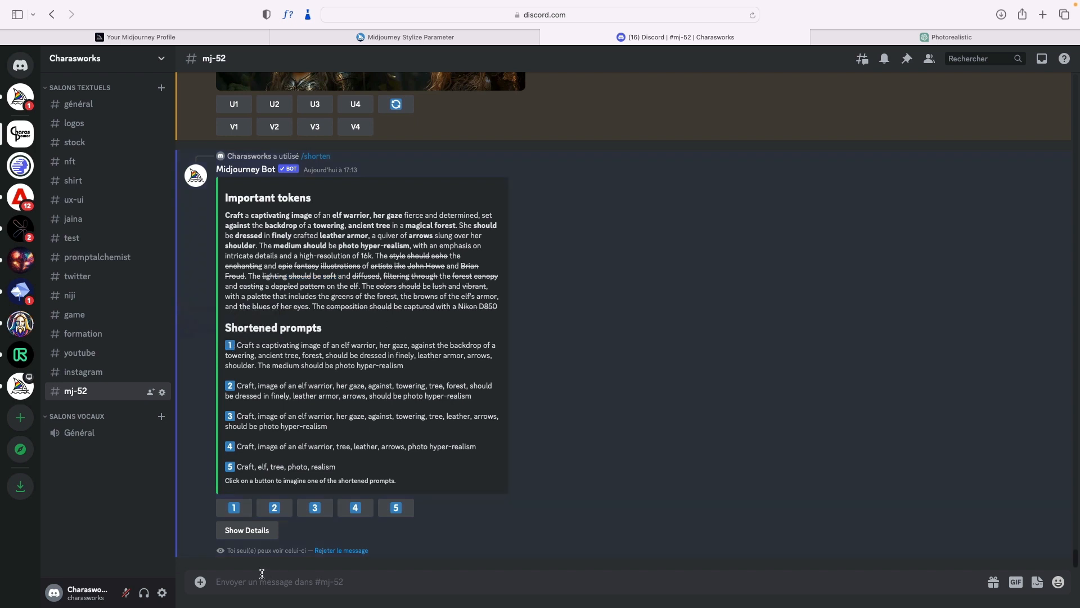
# Show the details of the /shorten analysis and review the weight given to each token.
pyautogui.click(247, 532)
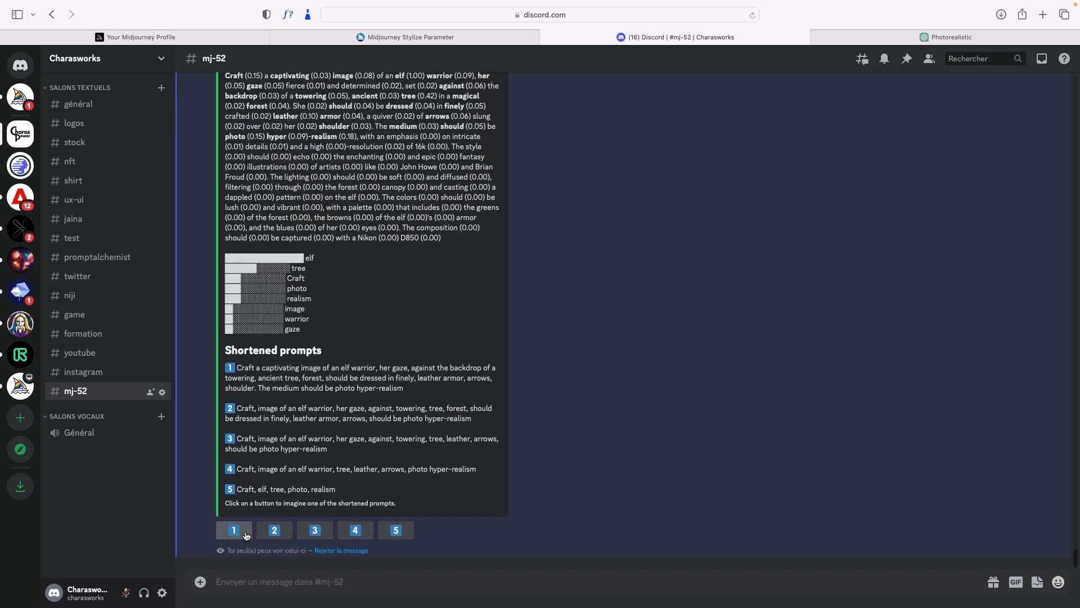
pyautogui.scroll(2, 324, 407)
pyautogui.scroll(10, 329, 371)
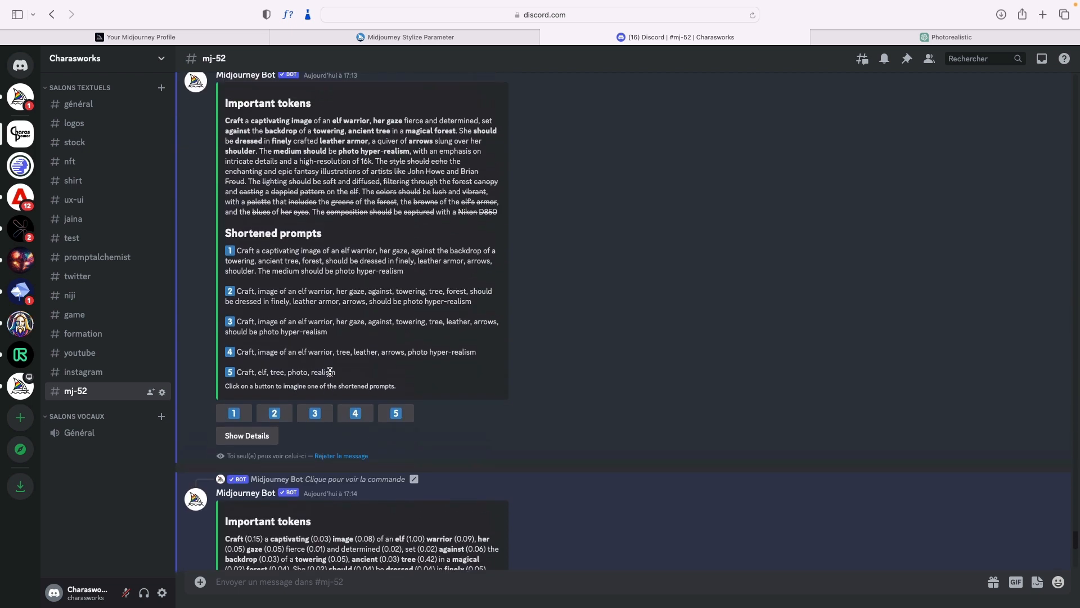
# Copy the parameters --ar 16:9 --v 5.2 --style raw --q 2 --s 750 from the original elf warrior prompt.
pyautogui.scroll(5, 330, 371)
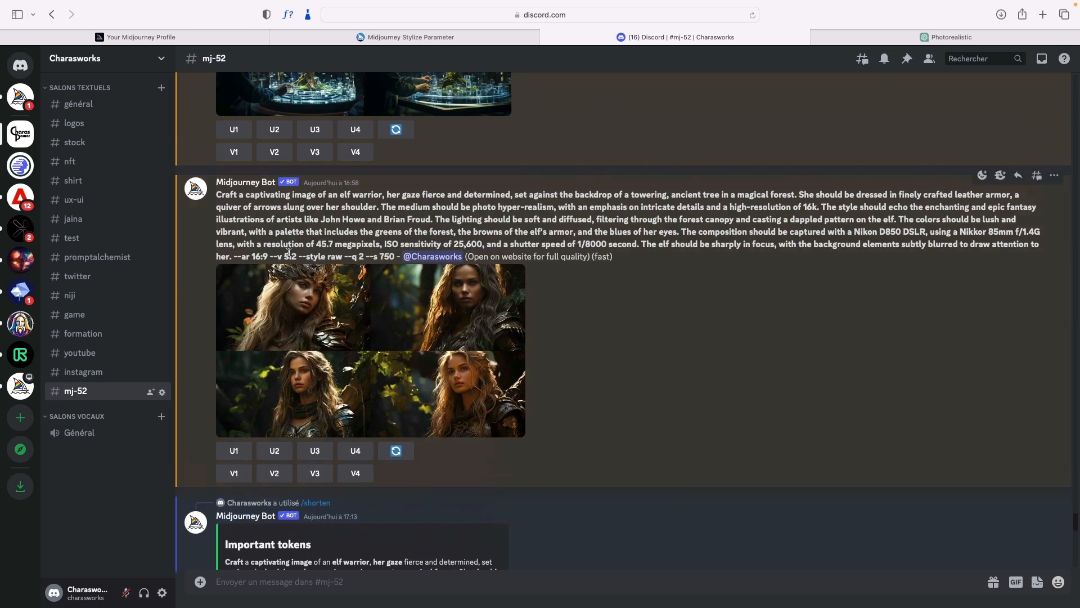
pyautogui.moveTo(232, 257); pyautogui.dragTo(395, 254)
pyautogui.press('super+c')
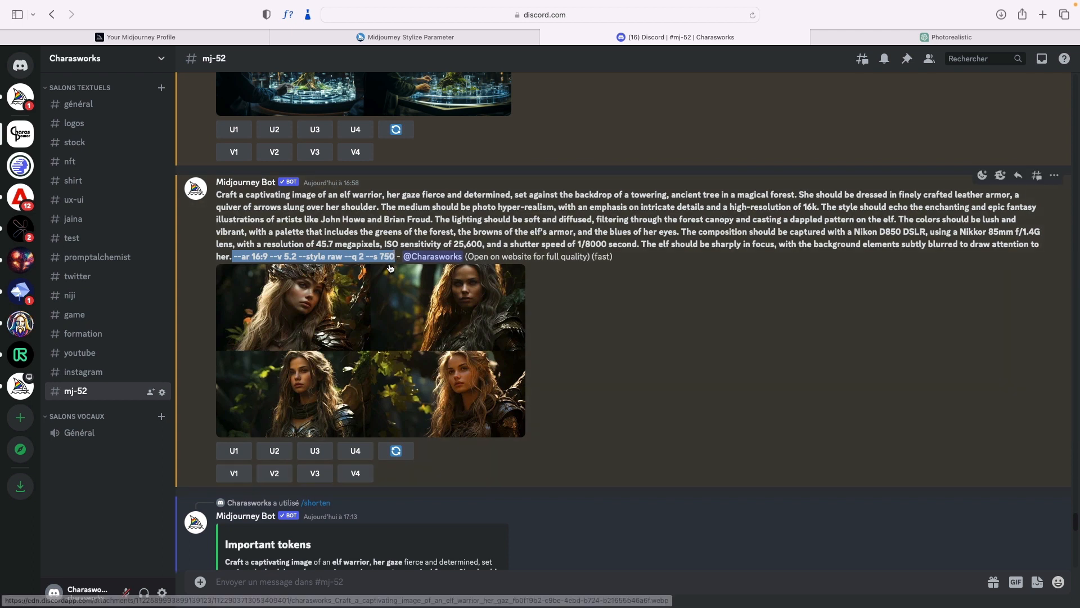
# Generate images from shortened prompt 1 with --ar 16:9 --v 5.2 --style raw --q 2 --s 750 appended.
pyautogui.scroll(-10, 387, 289)
pyautogui.scroll(-5, 387, 288)
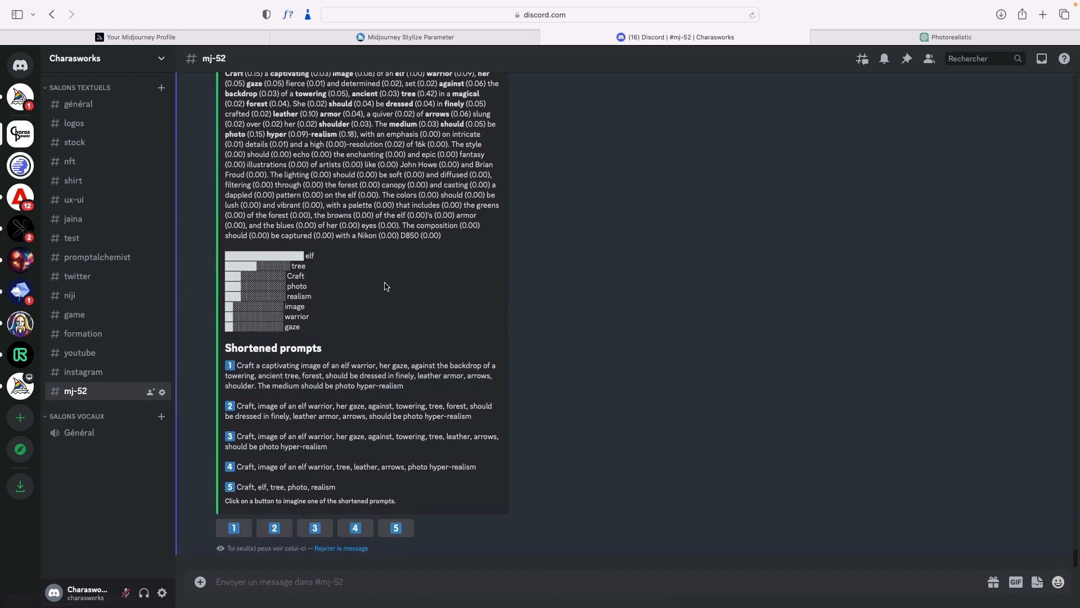
pyautogui.scroll(3, 407, 325)
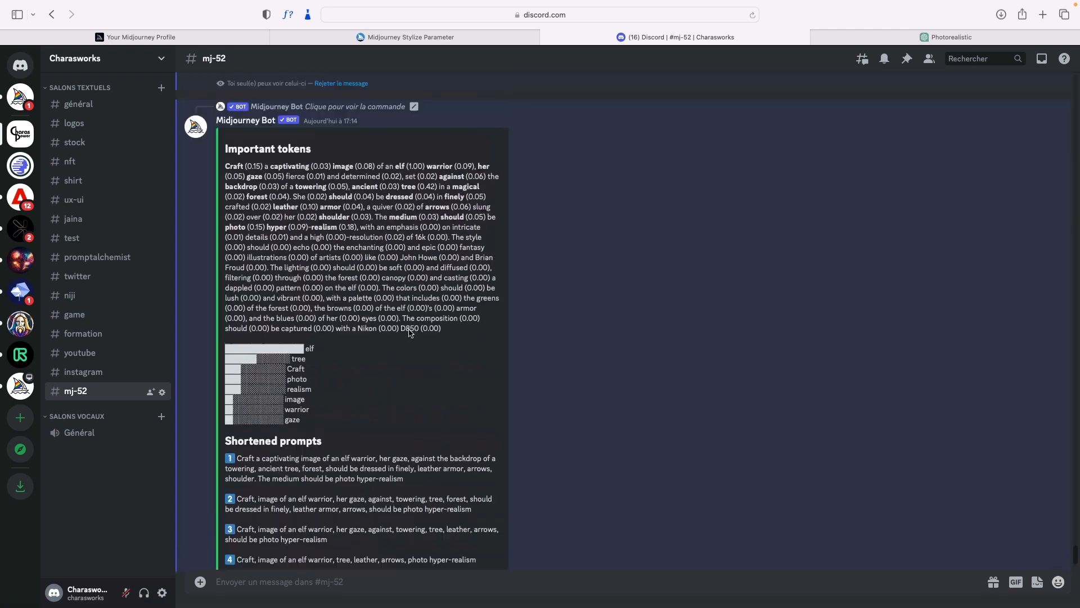
pyautogui.scroll(-3, 409, 329)
pyautogui.scroll(4, 409, 329)
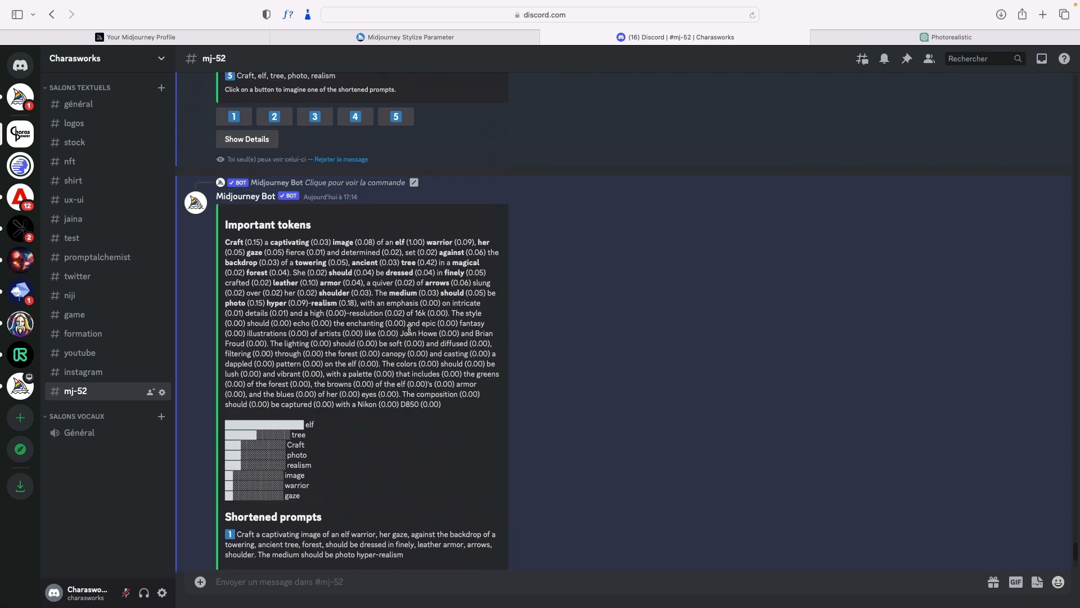
pyautogui.scroll(-4, 409, 329)
pyautogui.click(234, 535)
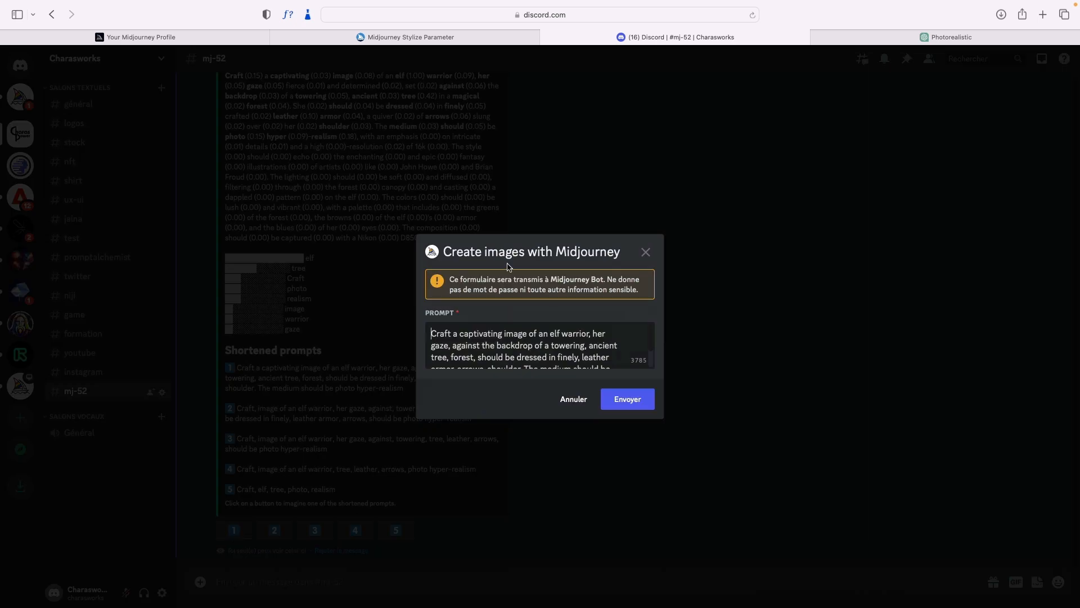
pyautogui.scroll(-2, 523, 331)
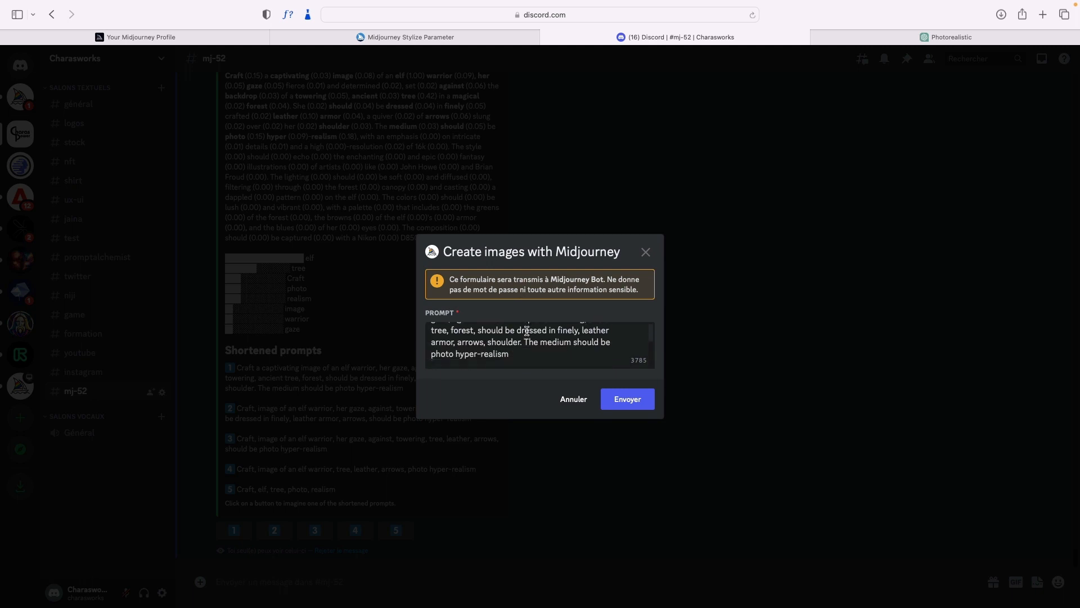
pyautogui.click(524, 355)
pyautogui.press('super+v')
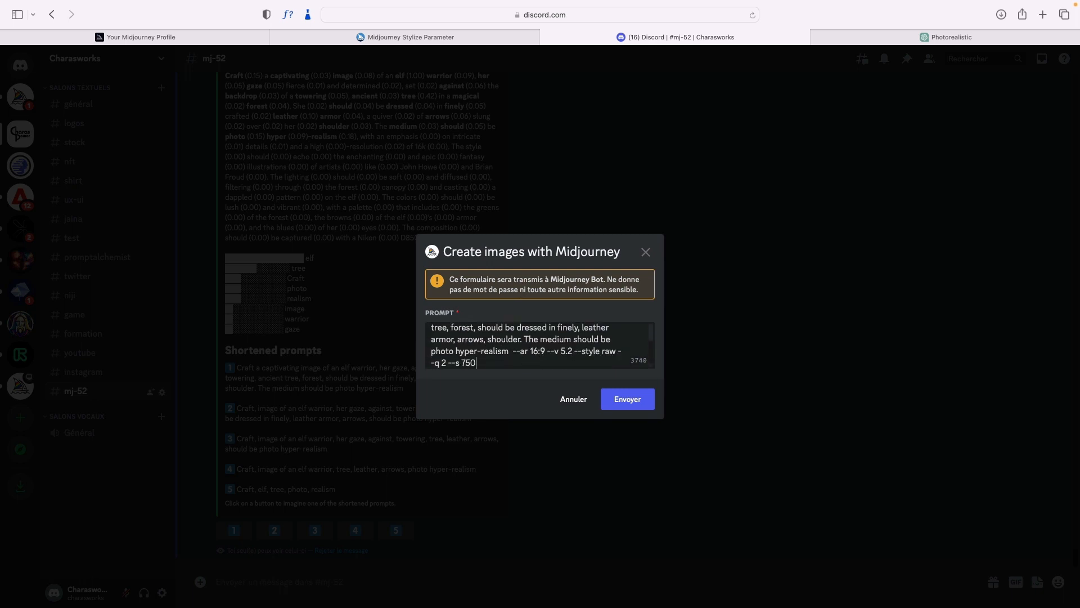
pyautogui.click(633, 402)
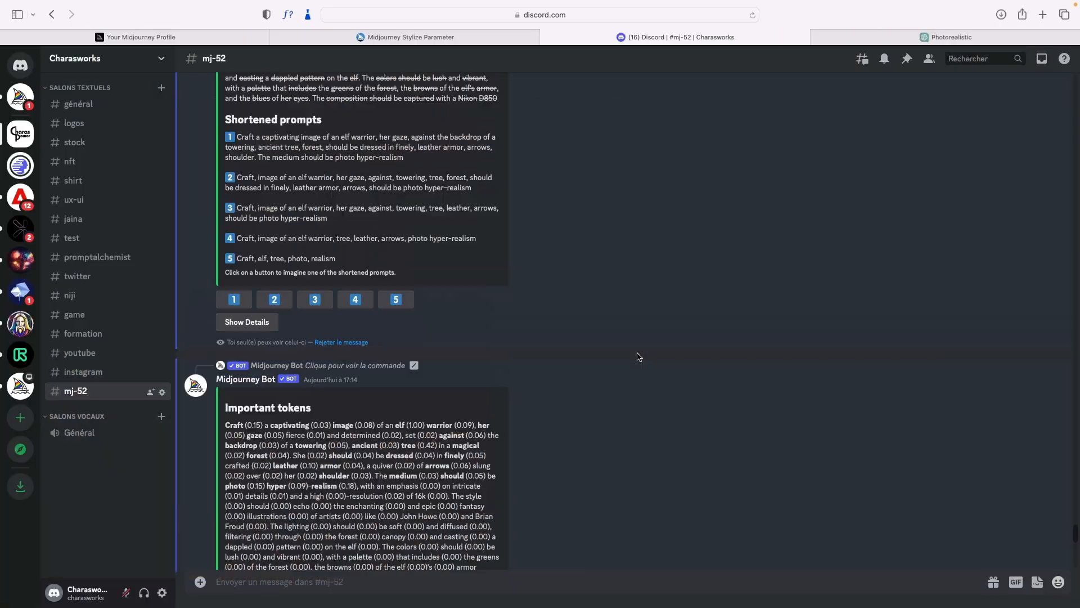
# Enlarge the original elf warrior grid and compare it with the grid generated from the shortened prompt.
pyautogui.scroll(10, 639, 356)
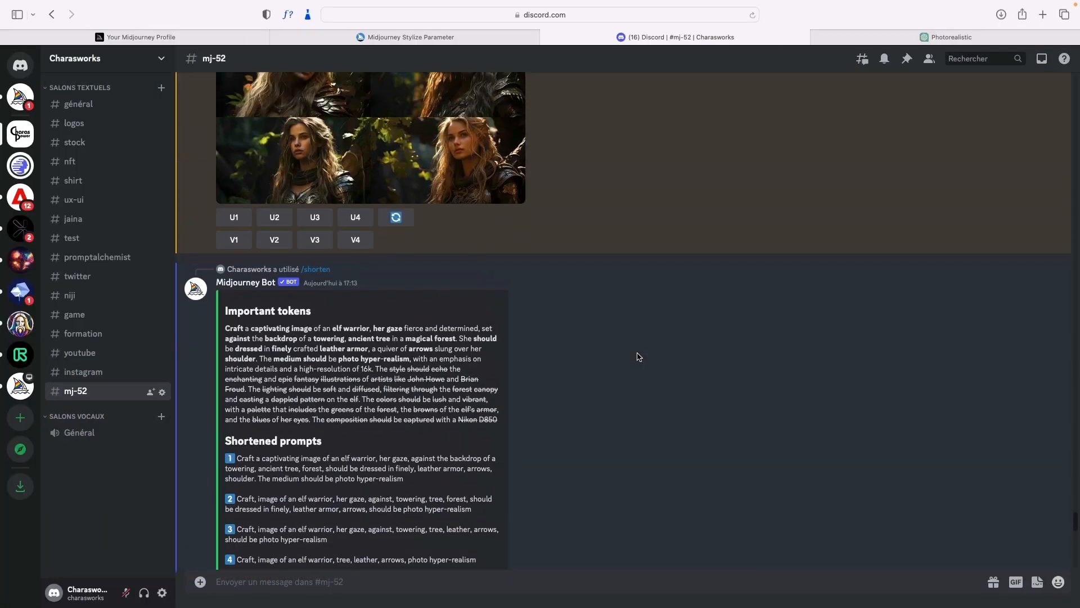
pyautogui.click(427, 321)
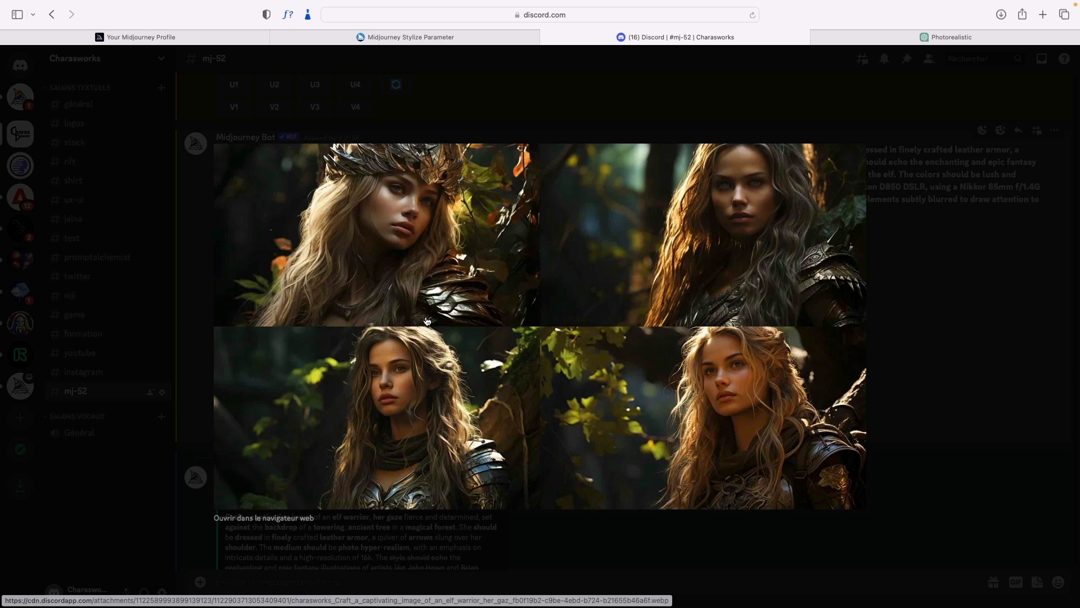
pyautogui.click(943, 271)
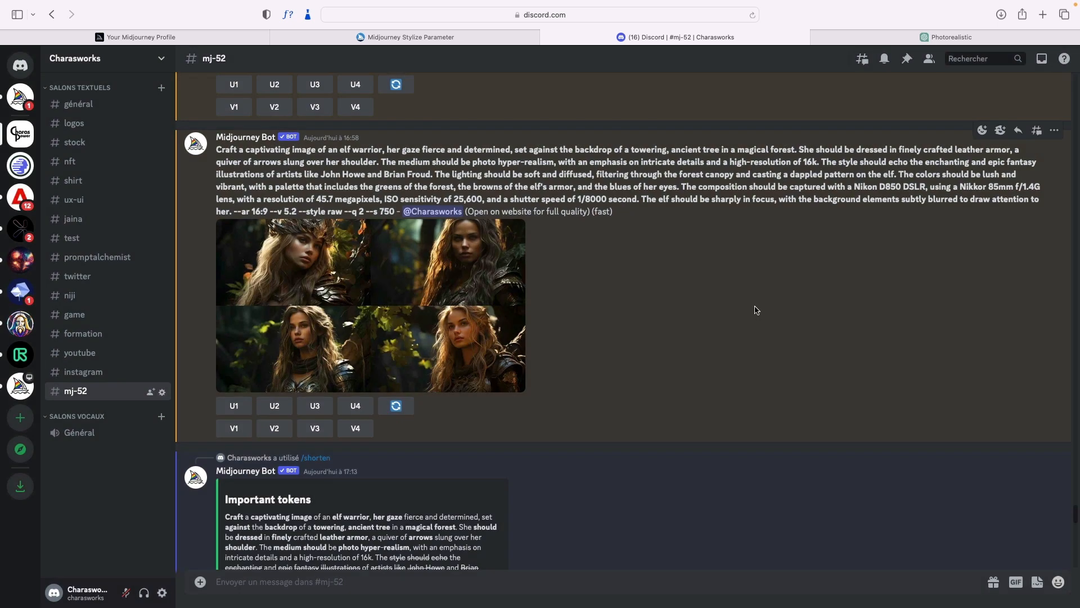
pyautogui.scroll(-15, 756, 309)
pyautogui.scroll(5, 756, 309)
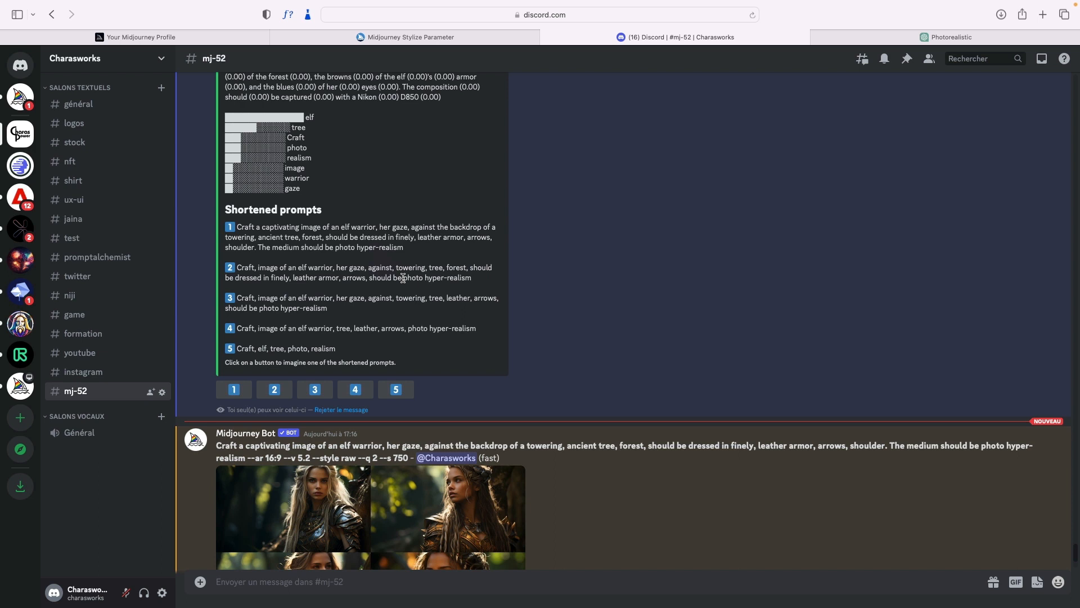
pyautogui.scroll(-3, 403, 278)
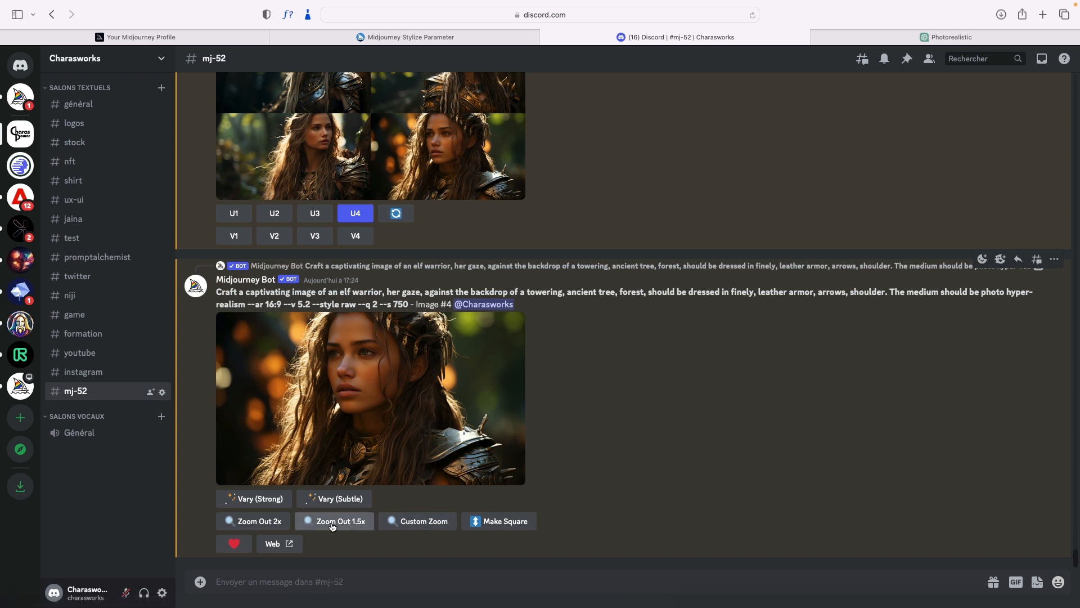
# Generate a 1.5x and a 2x zoom-out of the upscaled elf warrior Image #4.
pyautogui.click(336, 525)
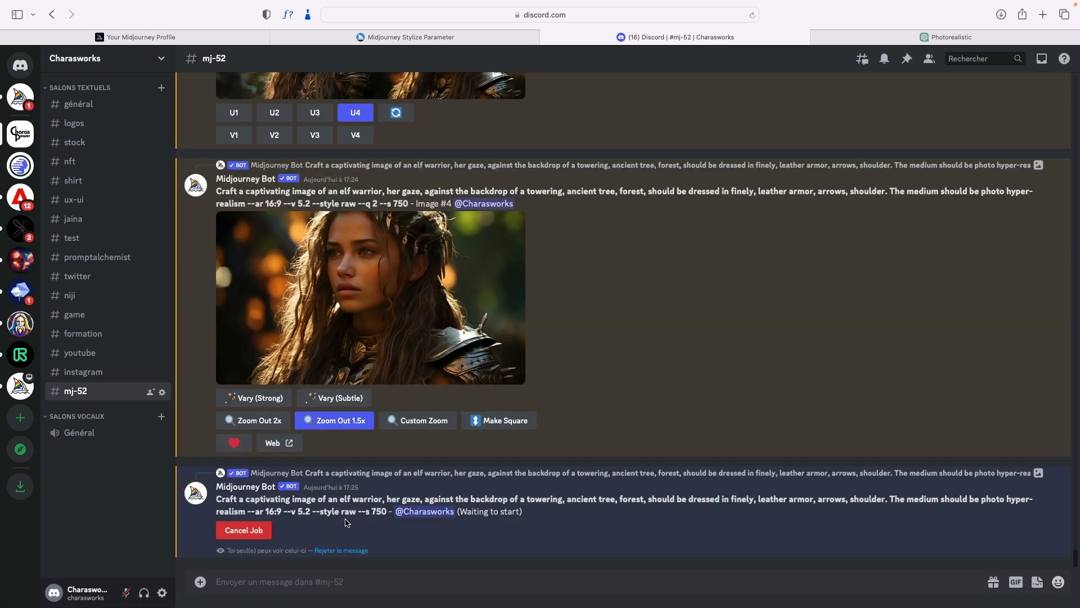
pyautogui.click(273, 426)
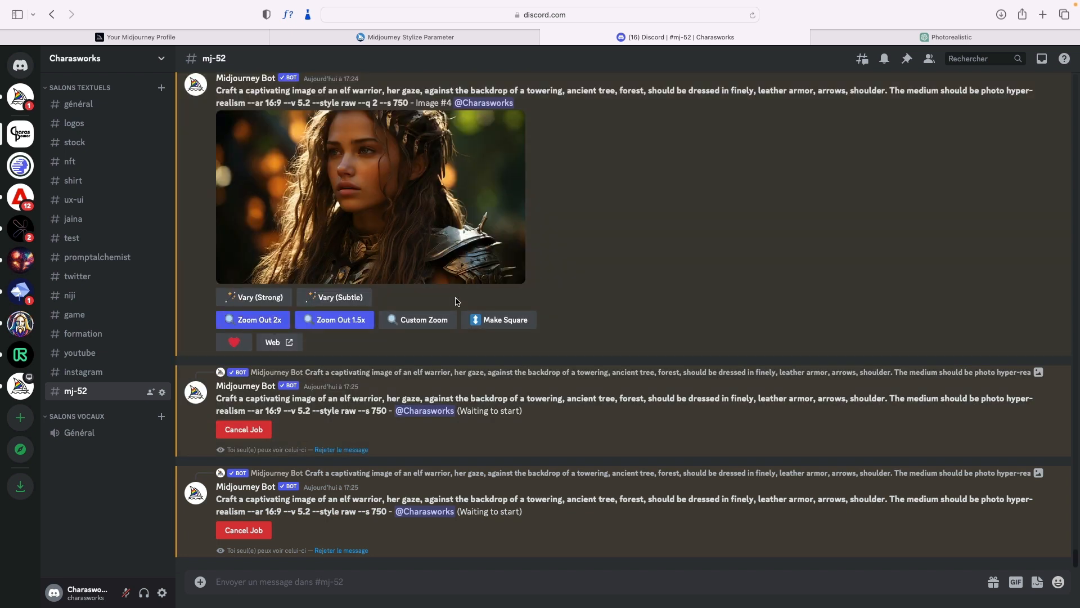
pyautogui.scroll(3, 337, 365)
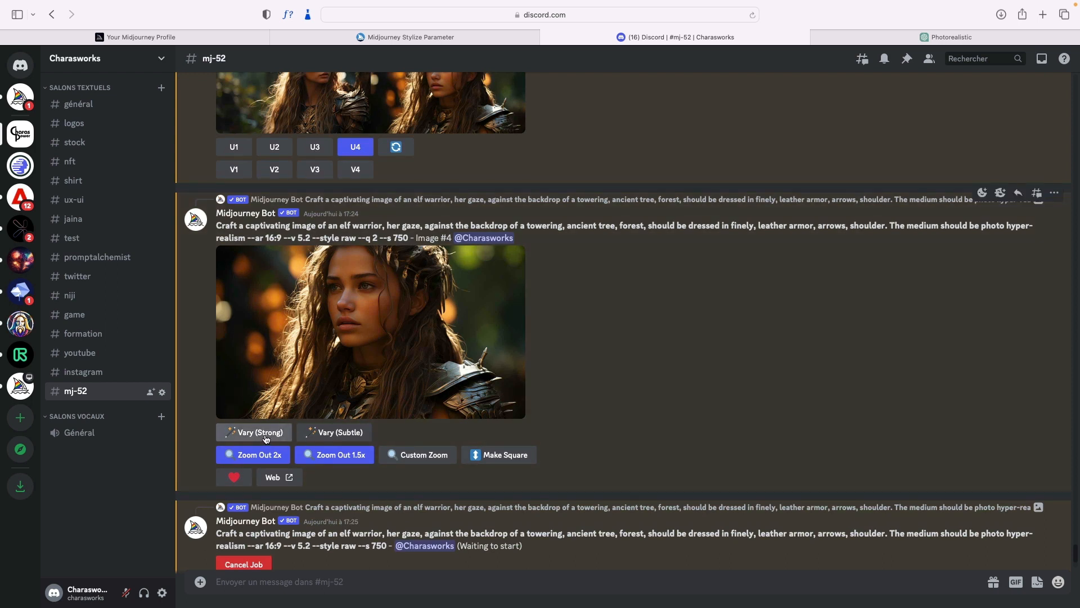
pyautogui.click(276, 439)
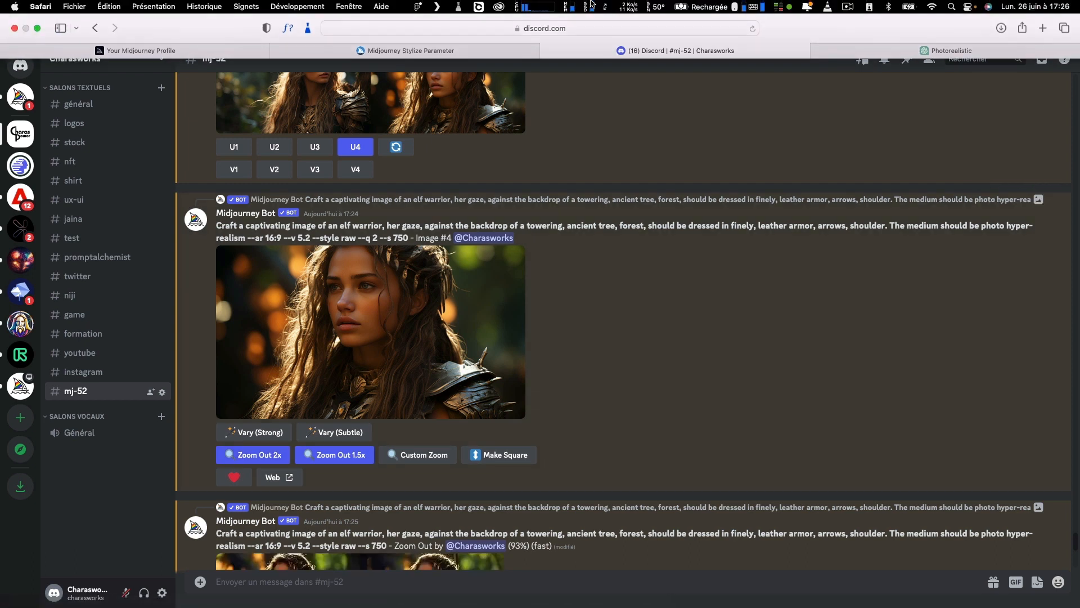
# Enlarge the 1.5x zoom-out grid and the source elf warrior image to compare their framing.
pyautogui.scroll(-4, 603, 253)
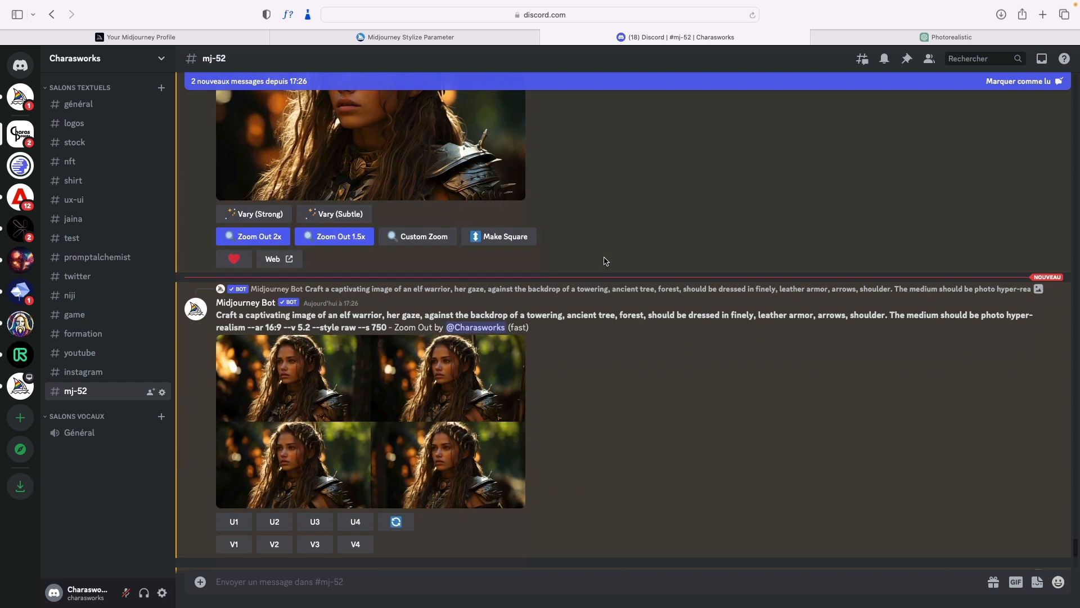
pyautogui.scroll(3, 603, 270)
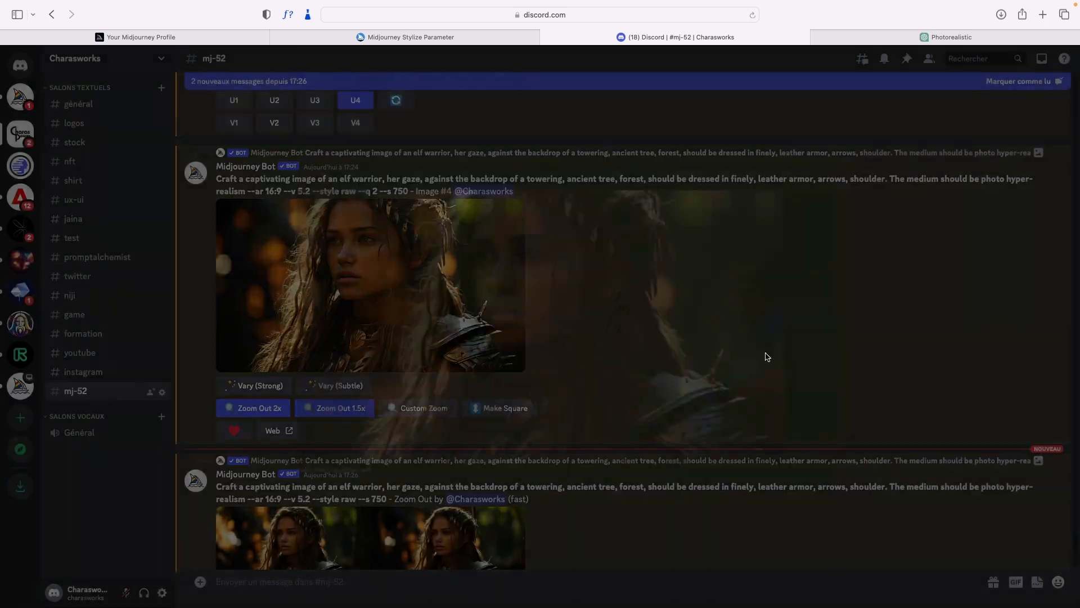
pyautogui.click(886, 352)
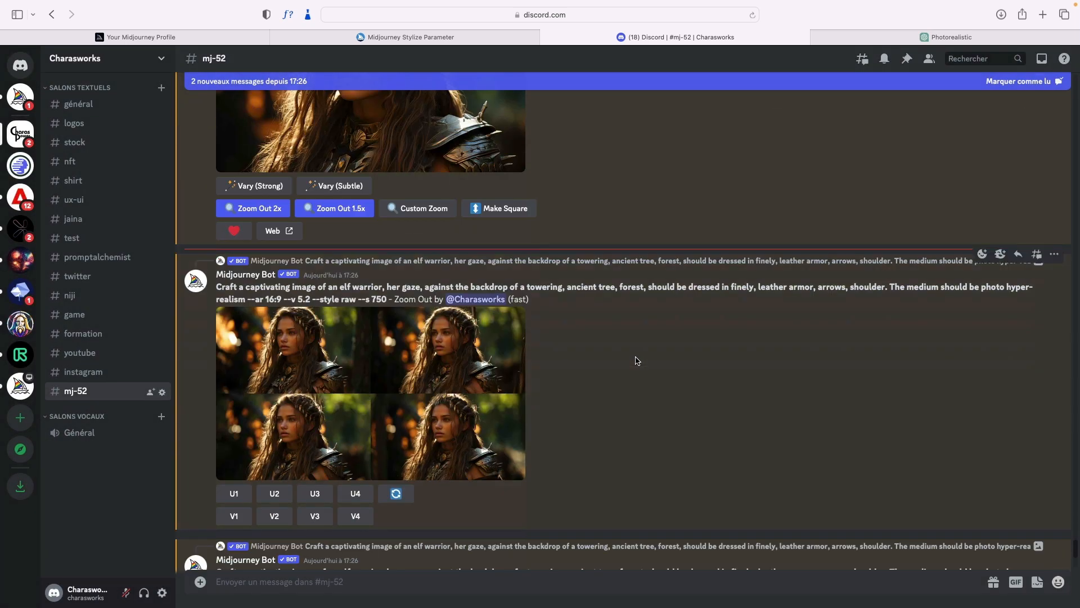
pyautogui.click(415, 358)
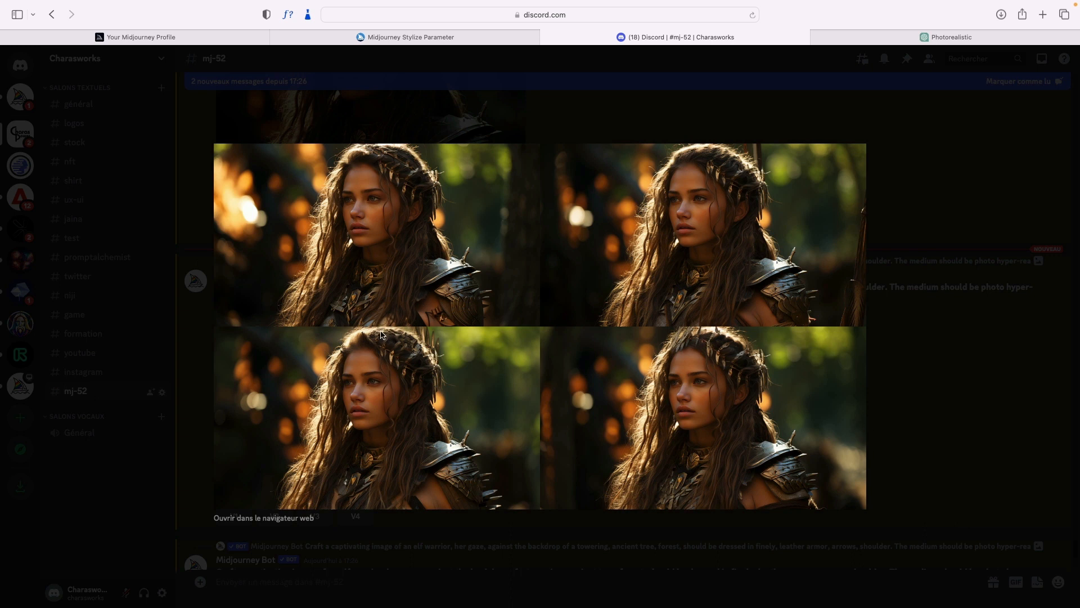
pyautogui.click(1018, 304)
pyautogui.scroll(3, 622, 345)
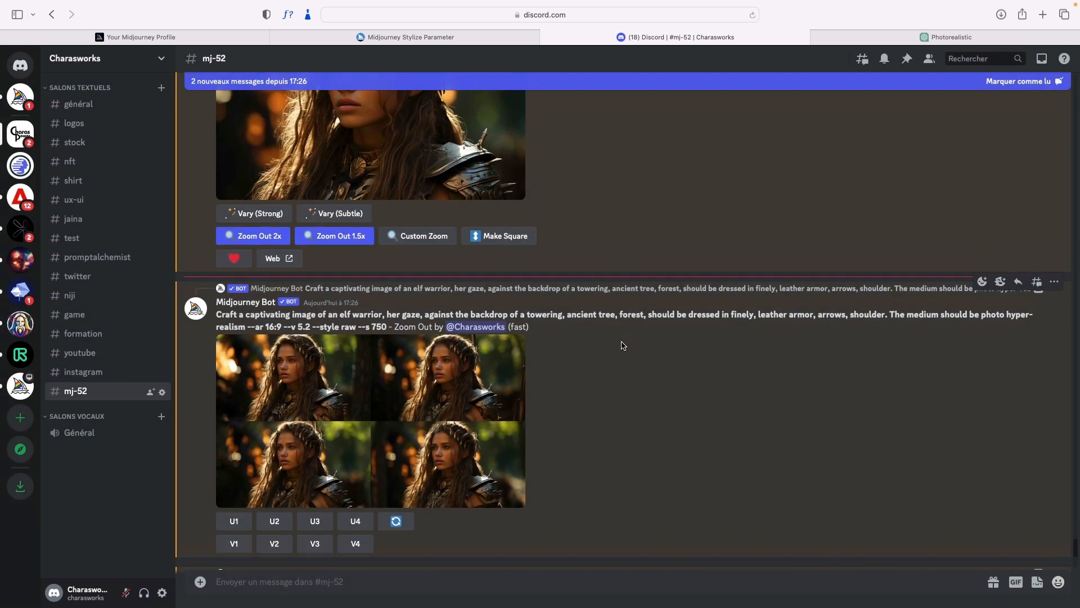
pyautogui.click(394, 234)
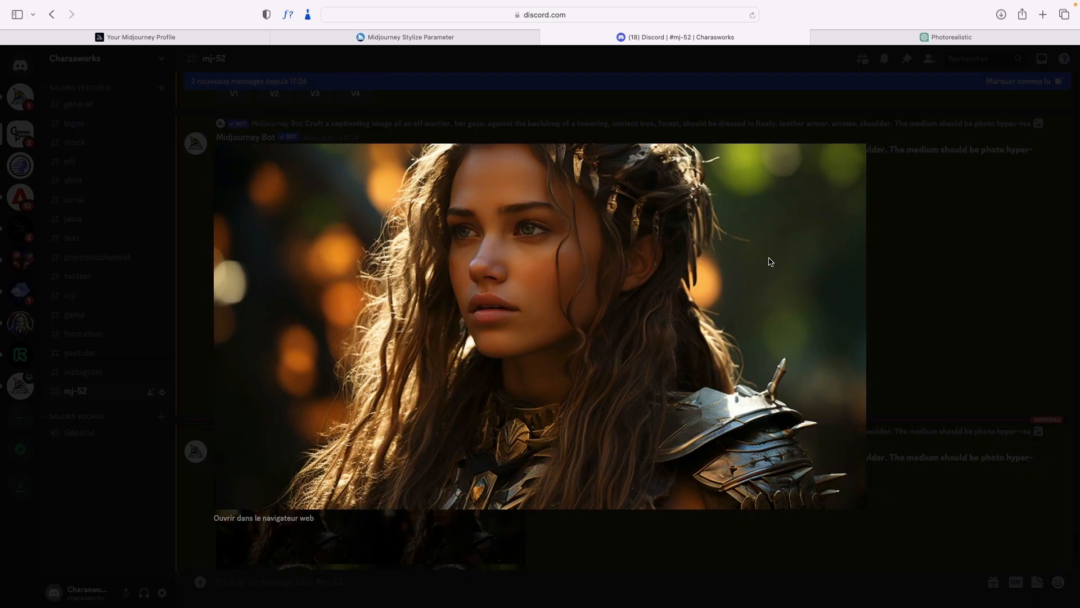
pyautogui.click(865, 321)
# Enlarge the 2x zoom-out grid of the elf warrior and examine the four extended backgrounds.
pyautogui.scroll(-8, 480, 382)
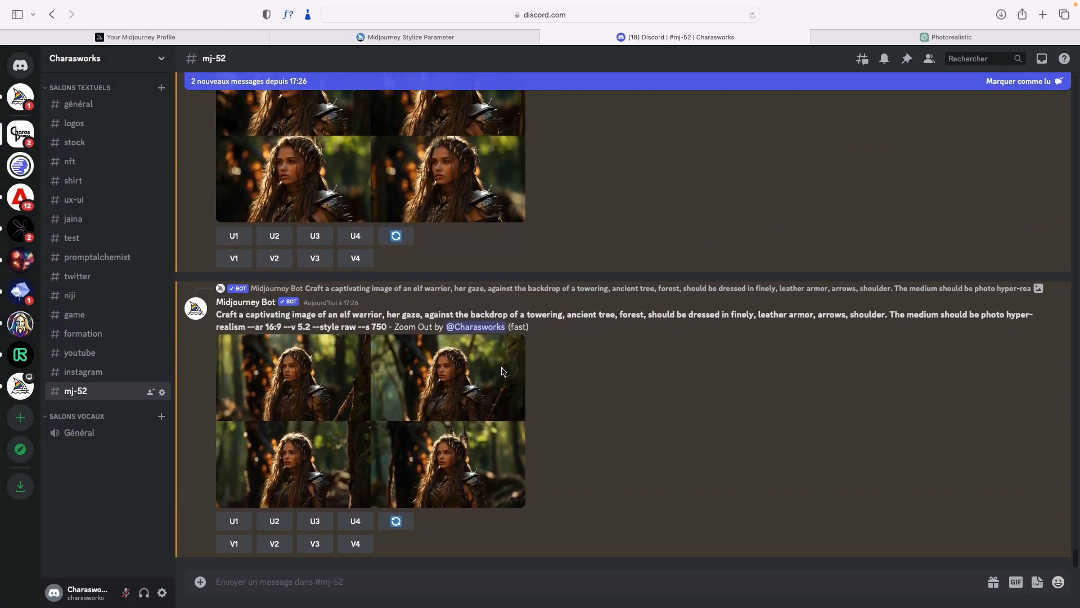
pyautogui.click(450, 388)
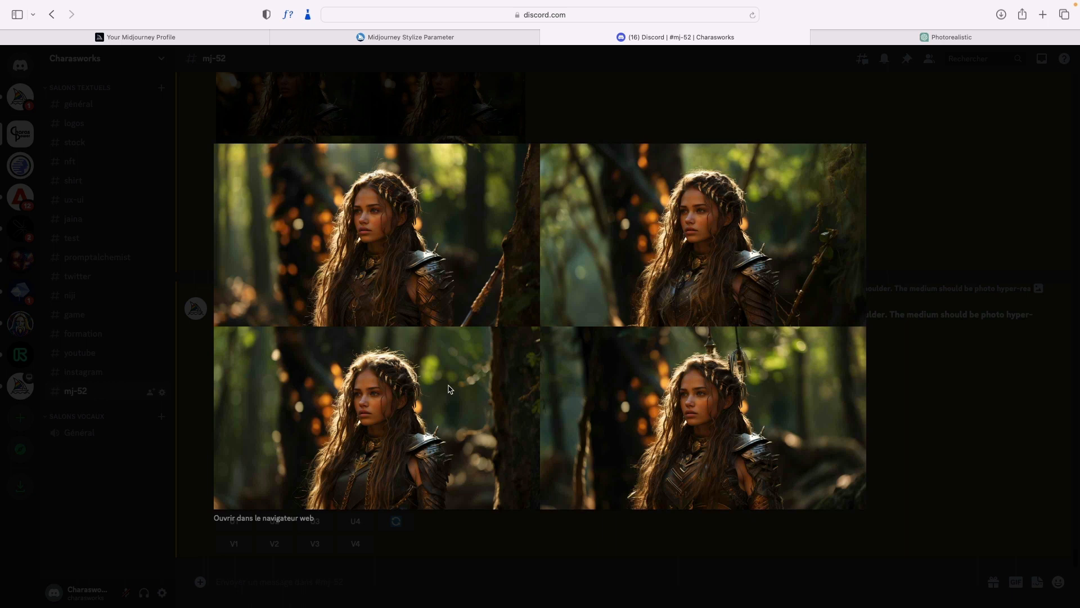
pyautogui.click(908, 420)
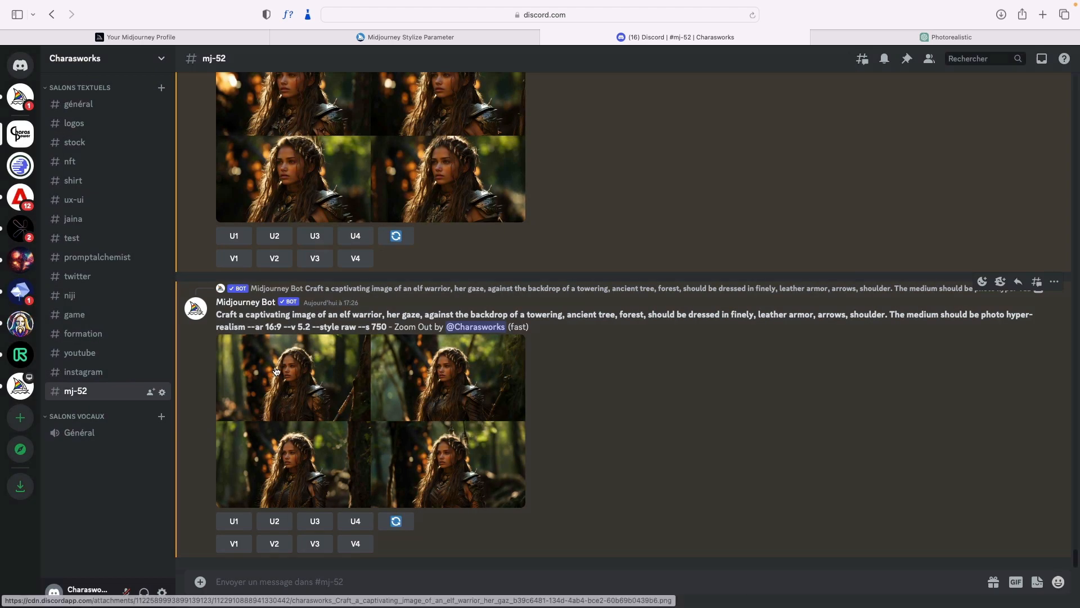
pyautogui.click(425, 386)
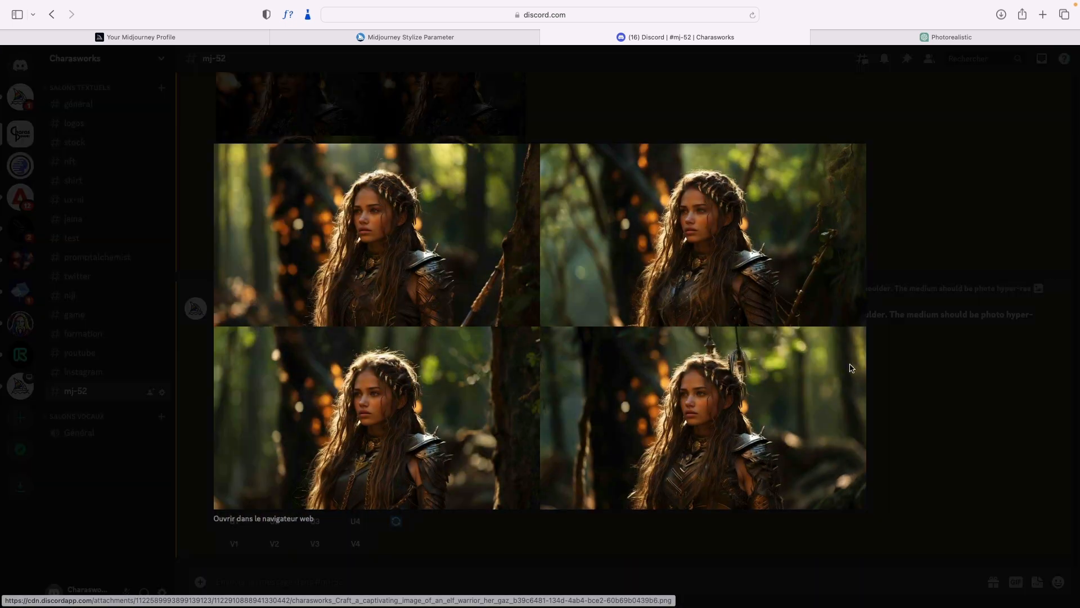
pyautogui.click(917, 379)
# Upscale image 2 of the 2x zoom-out grid and zoom it out another 2x, viewing the new grid enlarged.
pyautogui.click(274, 520)
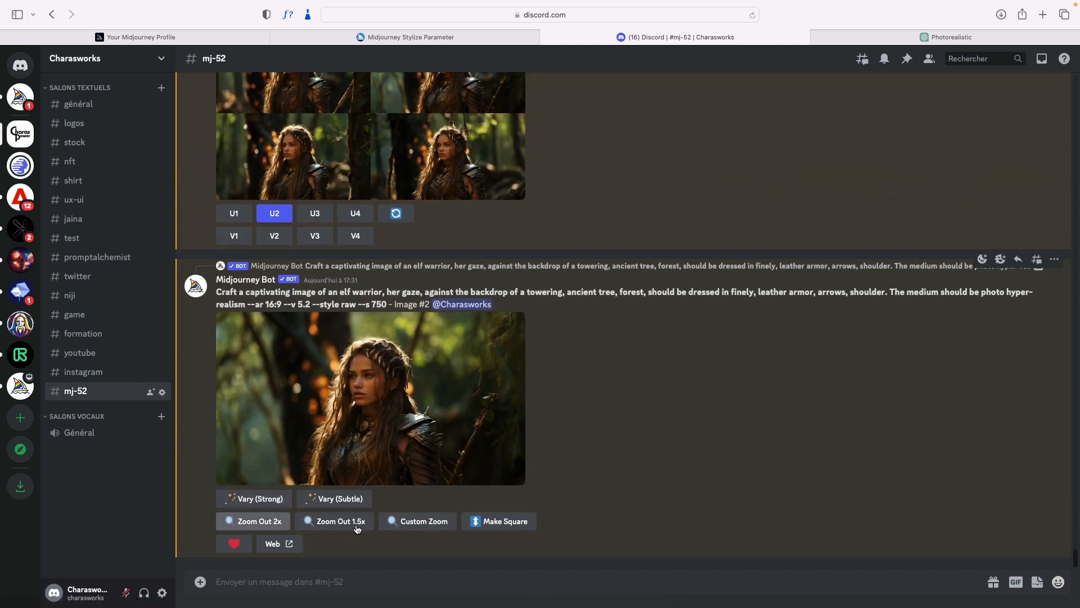
pyautogui.click(259, 523)
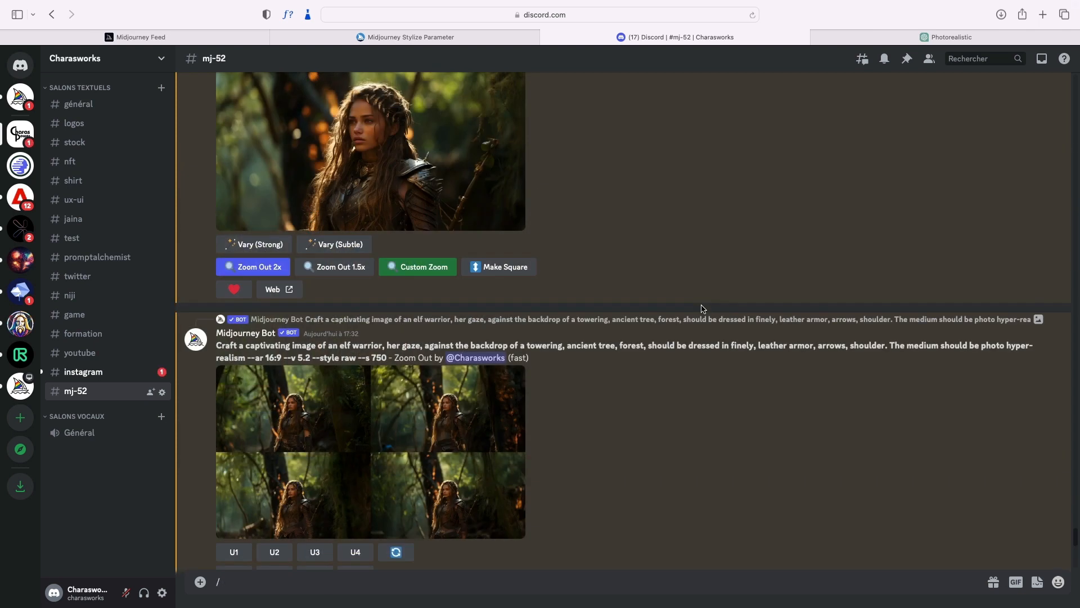
pyautogui.write('/')
pyautogui.click(411, 453)
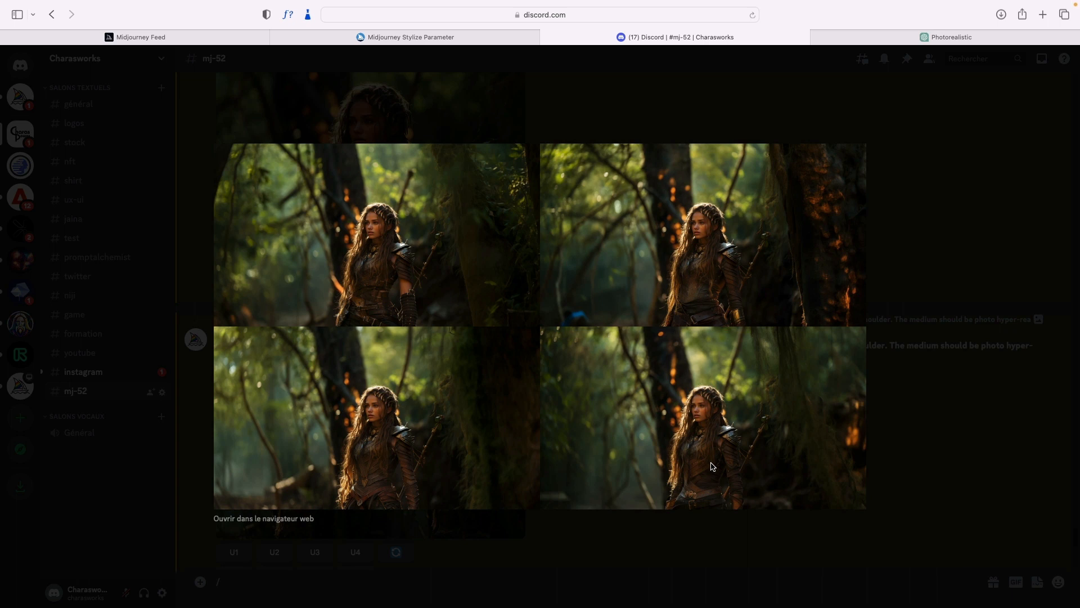
pyautogui.click(962, 460)
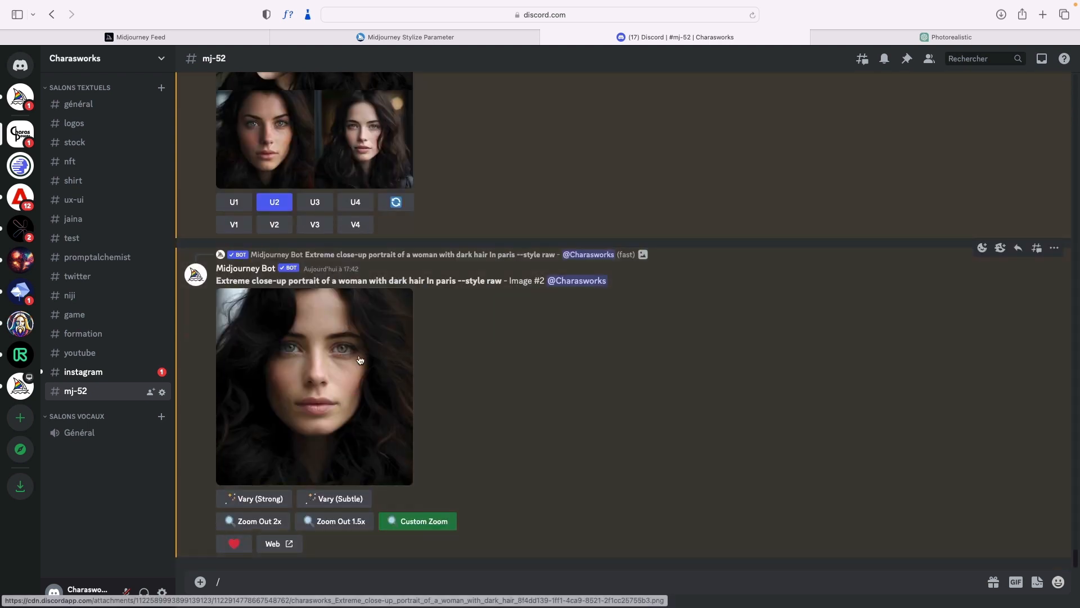
# Run a custom zoom on the dark-haired woman's Paris portrait with the aspect ratio set to 16:9, keeping --zoom 2.
pyautogui.click(412, 525)
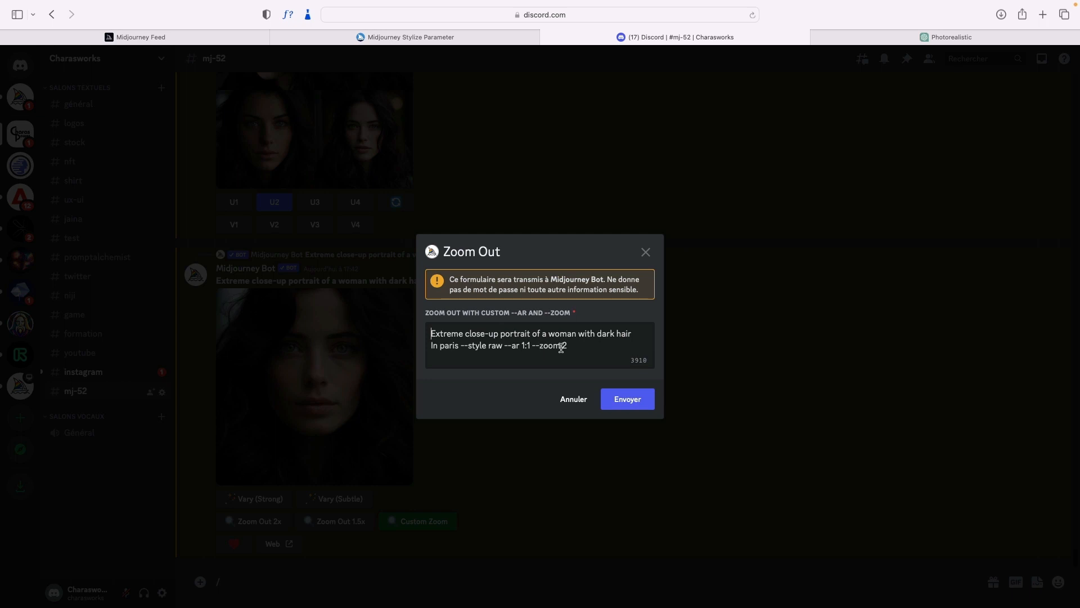
pyautogui.click(523, 344)
pyautogui.write('6')
pyautogui.moveTo(531, 344); pyautogui.dragTo(534, 342)
pyautogui.write('9')
pyautogui.click(628, 400)
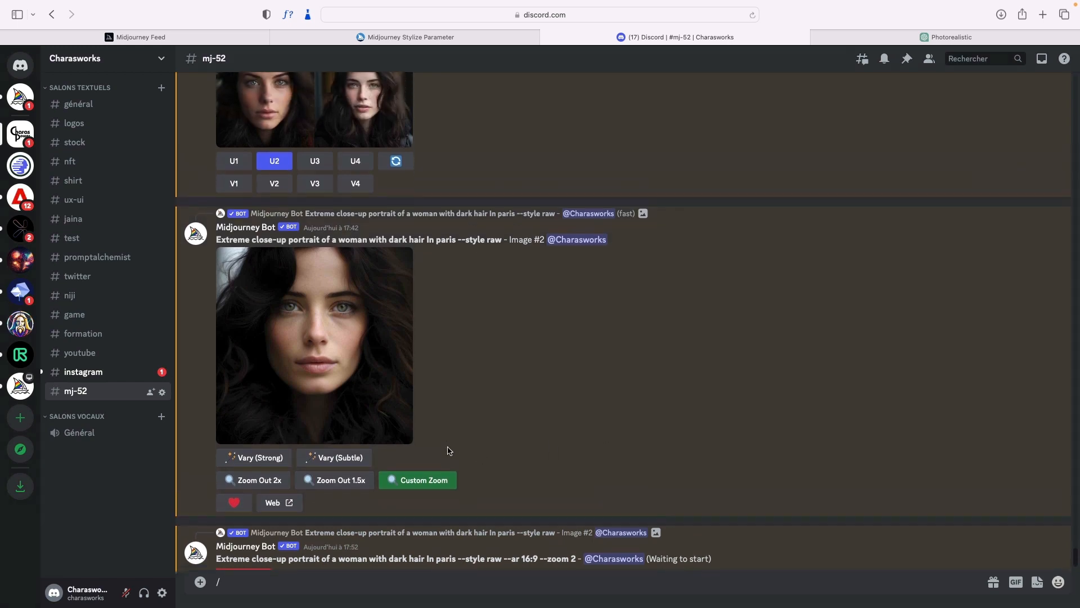
# Run a custom zoom on the same portrait with --ar 16:9 and the prompt's city replaced by London.
pyautogui.click(434, 440)
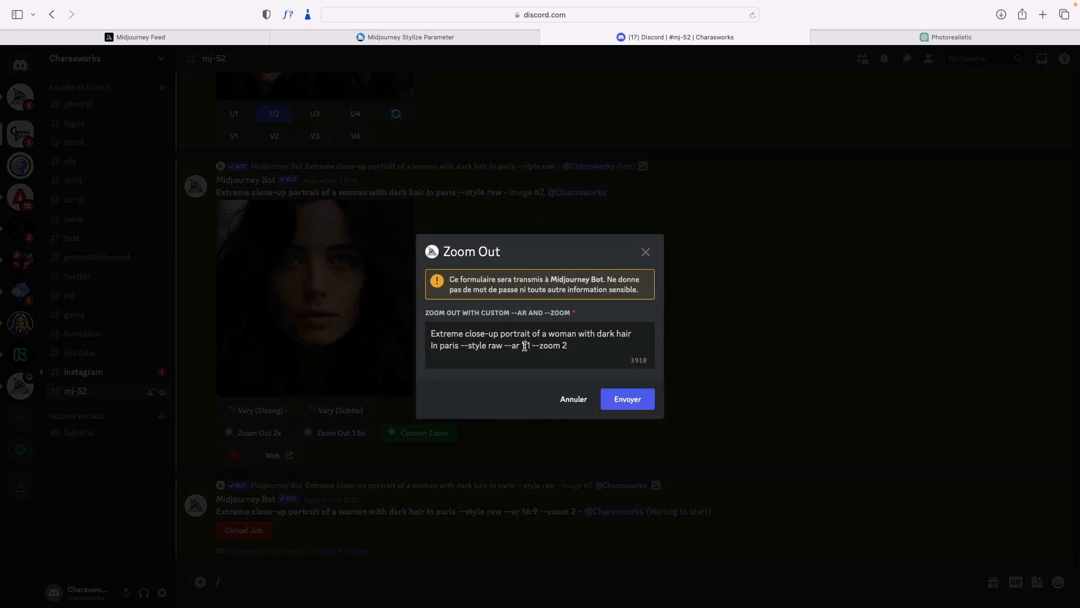
pyautogui.doubleClick(522, 346)
pyautogui.write('16:9')
pyautogui.doubleClick(454, 345)
pyautogui.write('London')
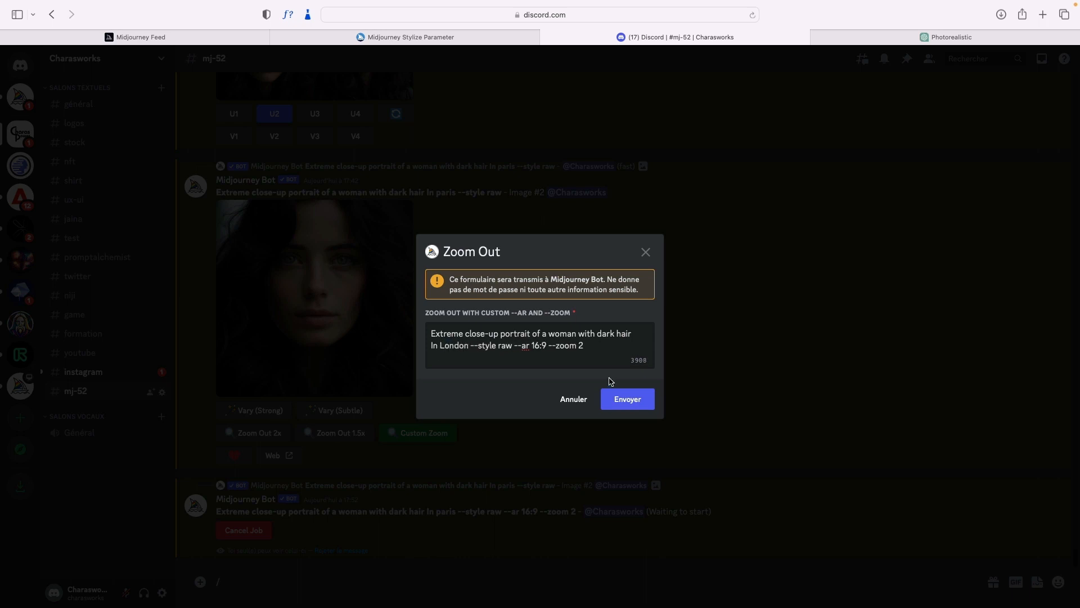
pyautogui.click(626, 399)
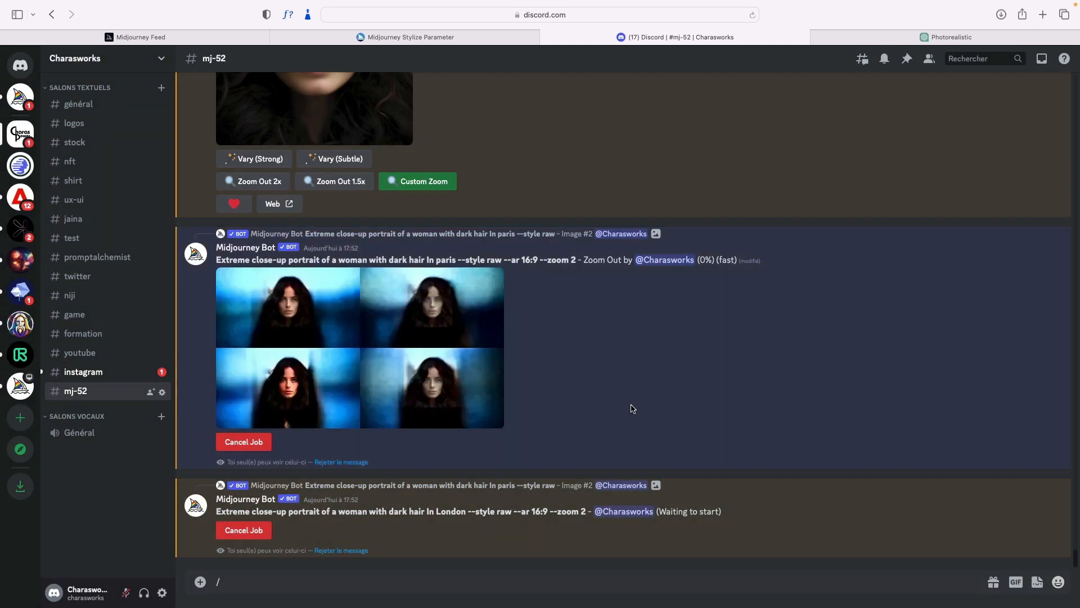
# Run a custom zoom on the same portrait with --ar 16:9 and the prompt's city replaced by "Ney York".
pyautogui.click(439, 184)
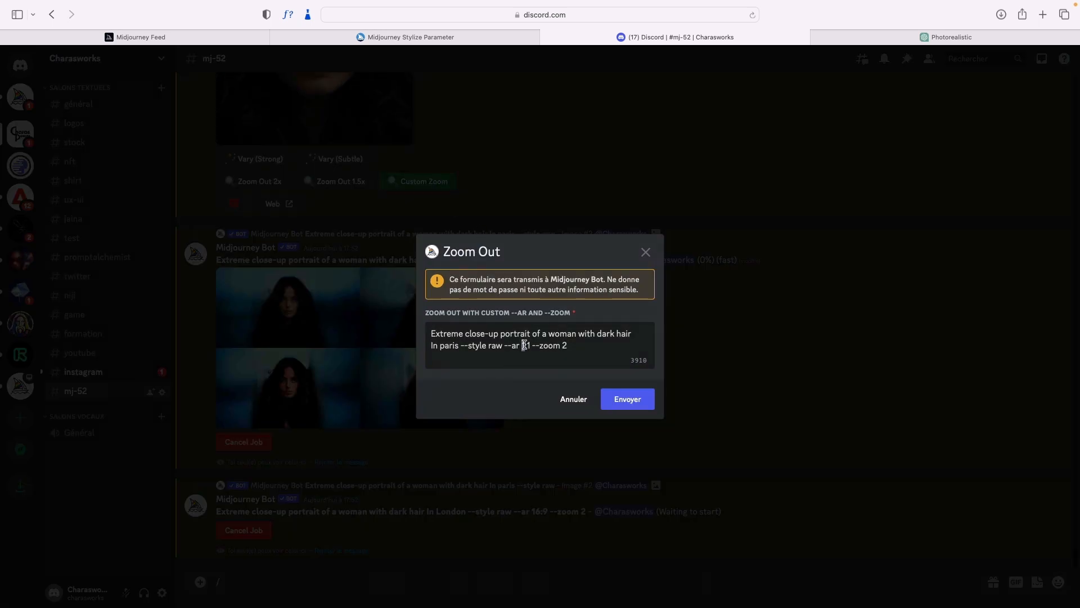
pyautogui.doubleClick(524, 344)
pyautogui.write('16:9')
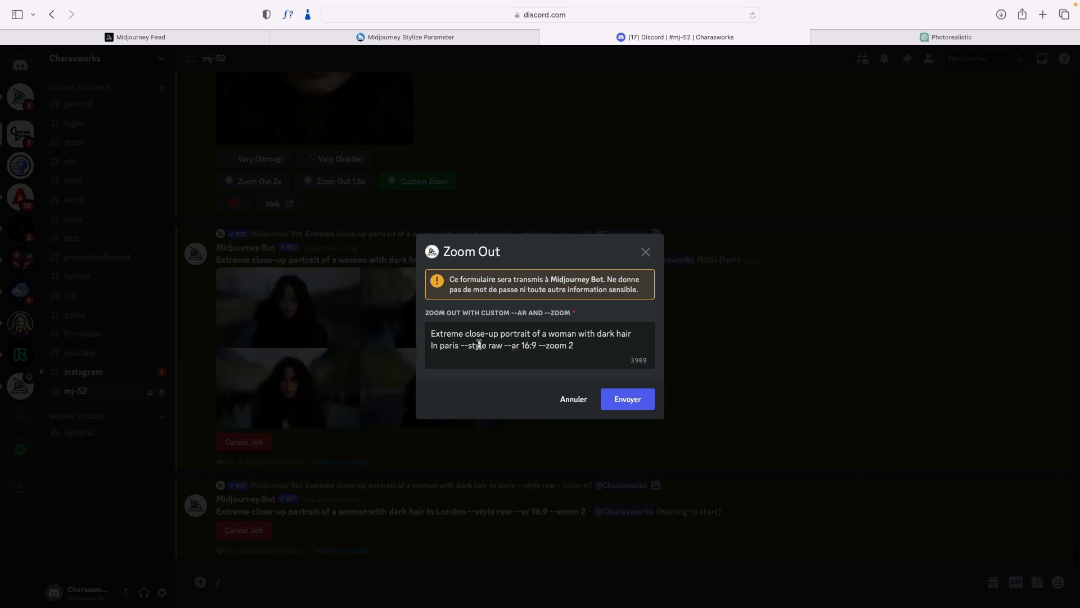
pyautogui.moveTo(459, 345); pyautogui.dragTo(439, 346)
pyautogui.write('Ney York')
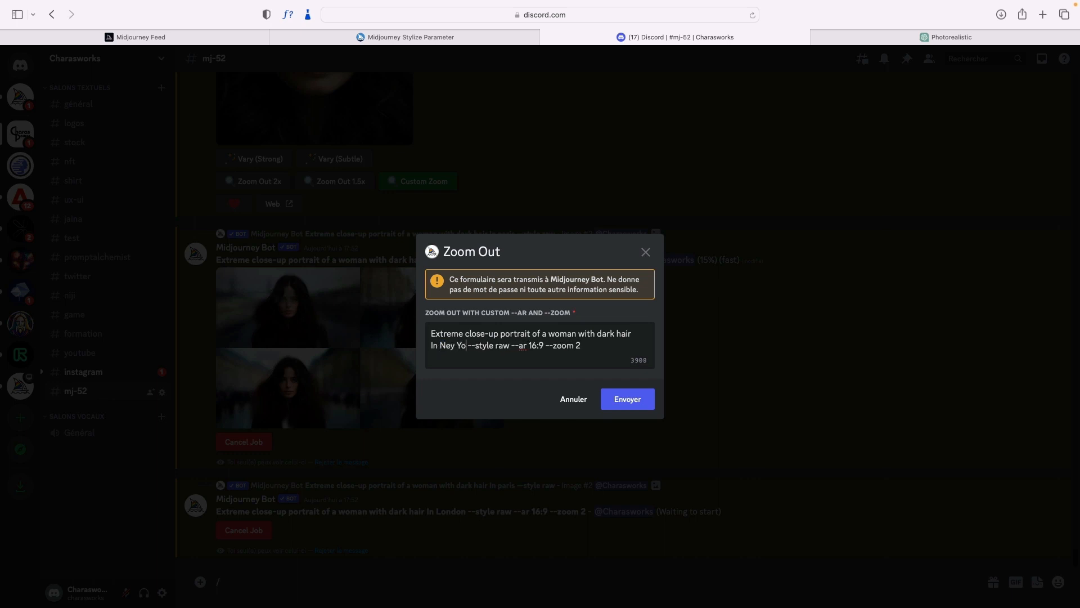
pyautogui.click(627, 398)
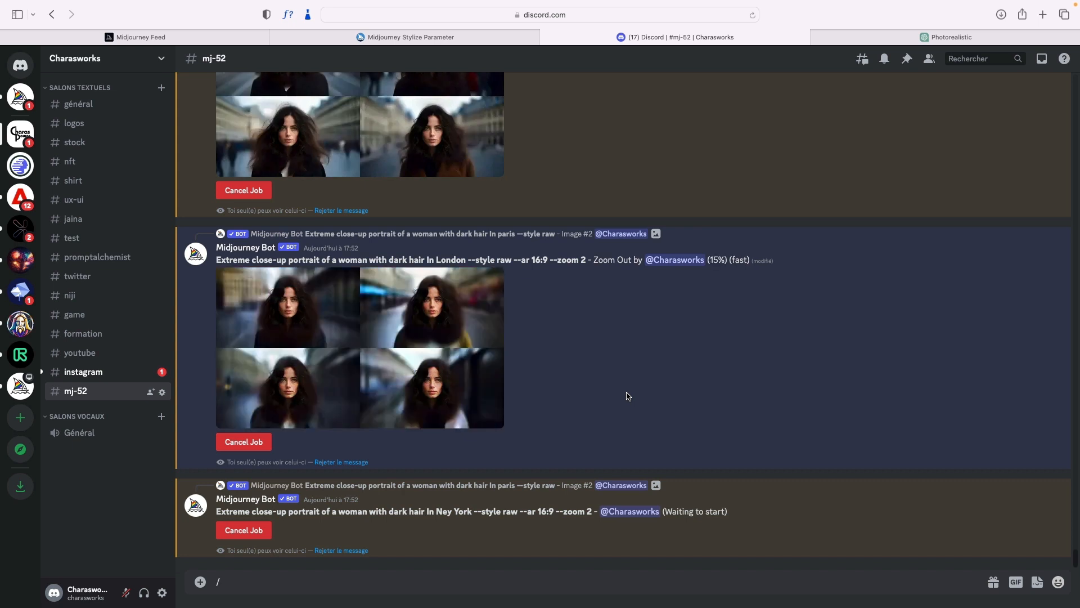
# Compare the custom zoom results with the original close-up portrait and enlarge the London grid to inspect its backgrounds.
pyautogui.scroll(6, 617, 325)
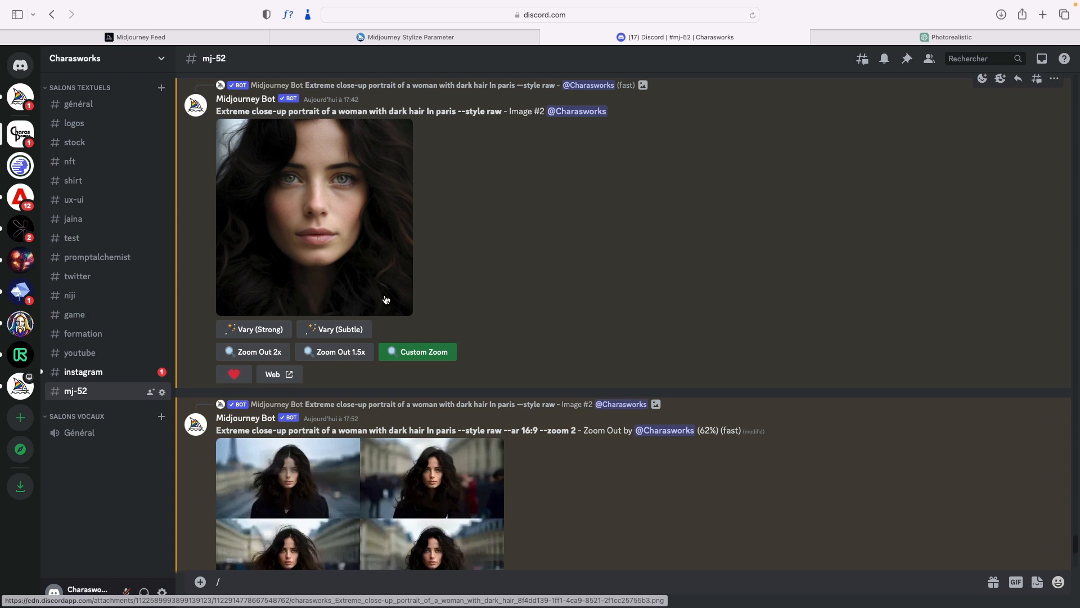
pyautogui.scroll(-3, 386, 299)
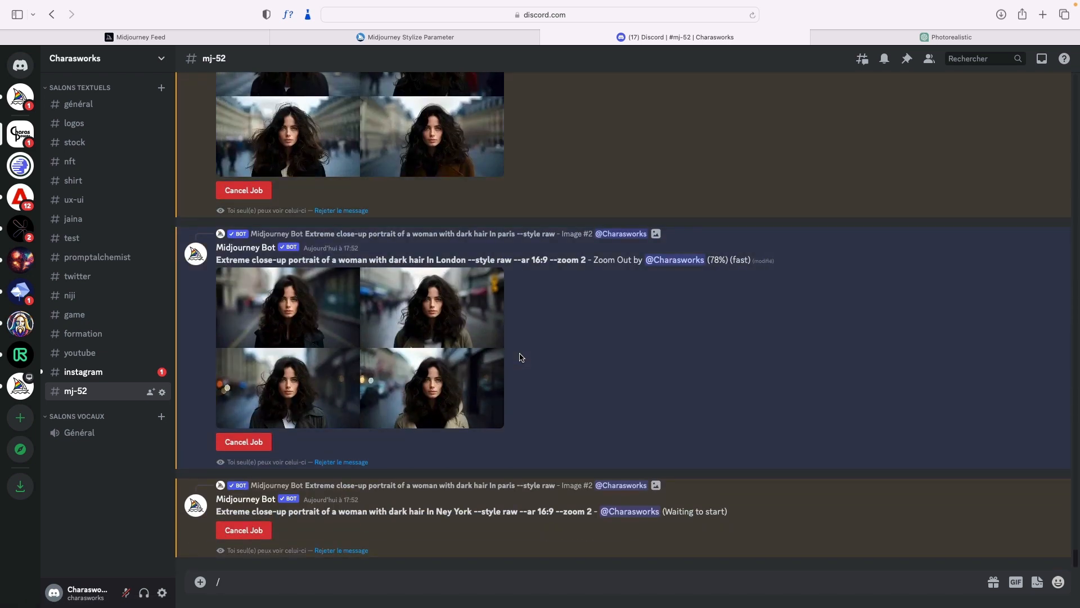
pyautogui.scroll(3, 520, 358)
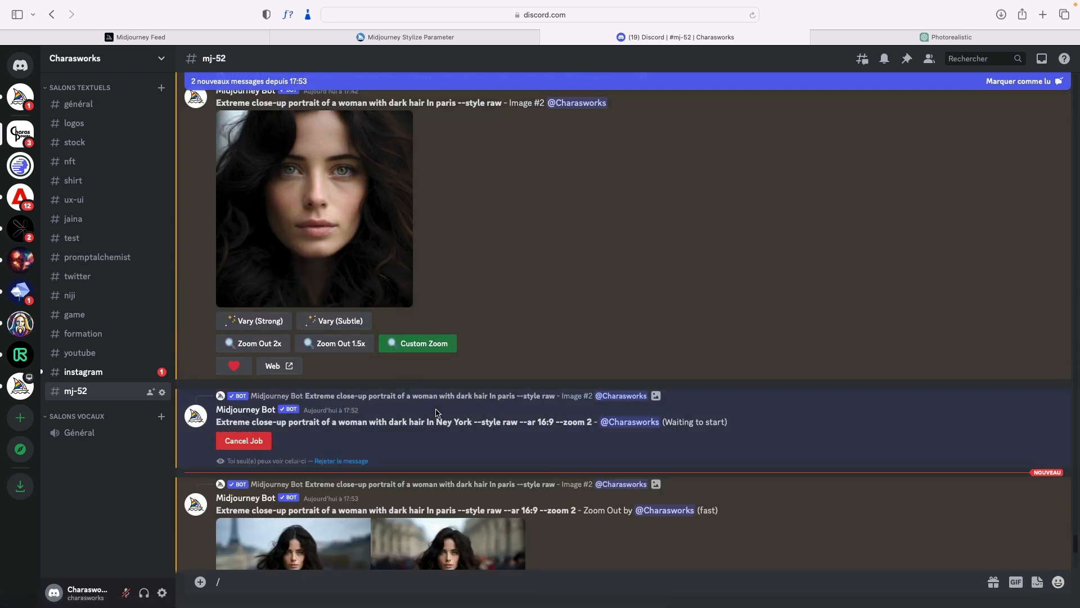
pyautogui.scroll(-8, 436, 413)
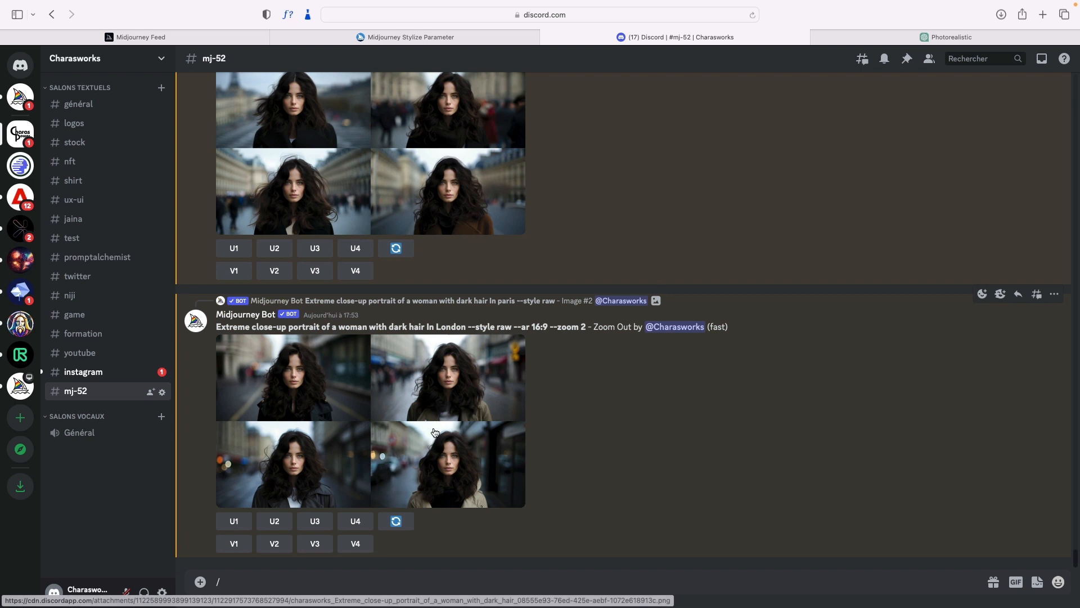
pyautogui.click(459, 438)
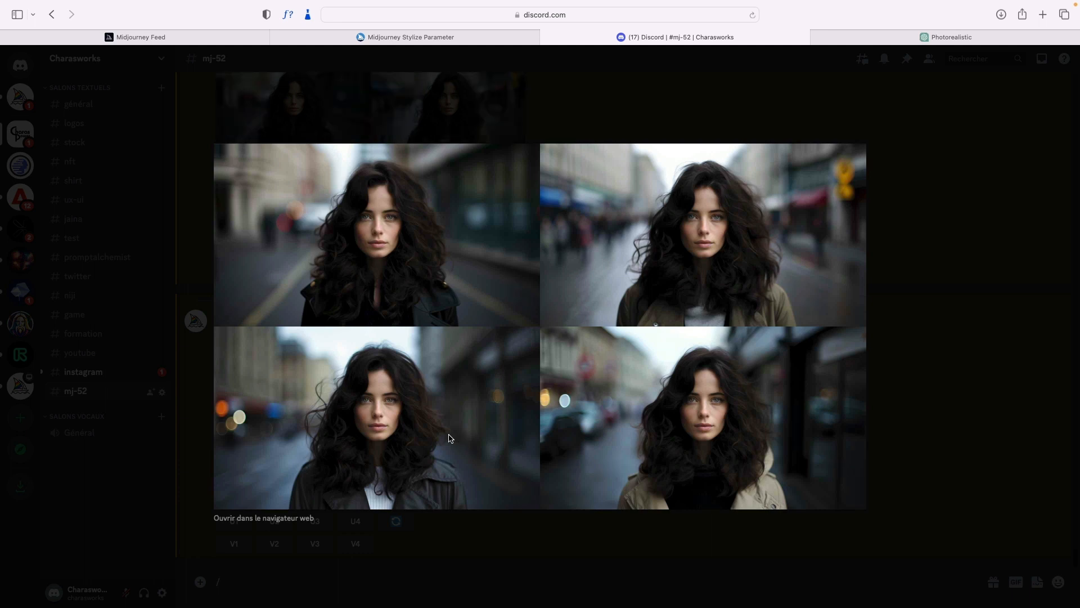
pyautogui.click(509, 552)
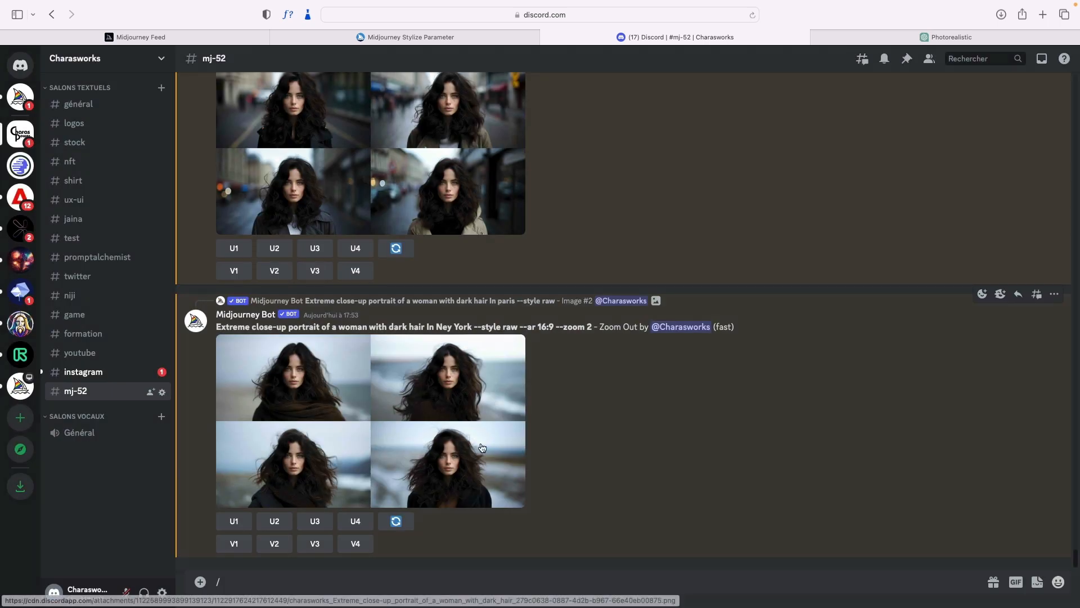
# Enlarge the "Ney York" custom zoom grid and examine the backgrounds around the woman.
pyautogui.click(458, 370)
pyautogui.click(899, 350)
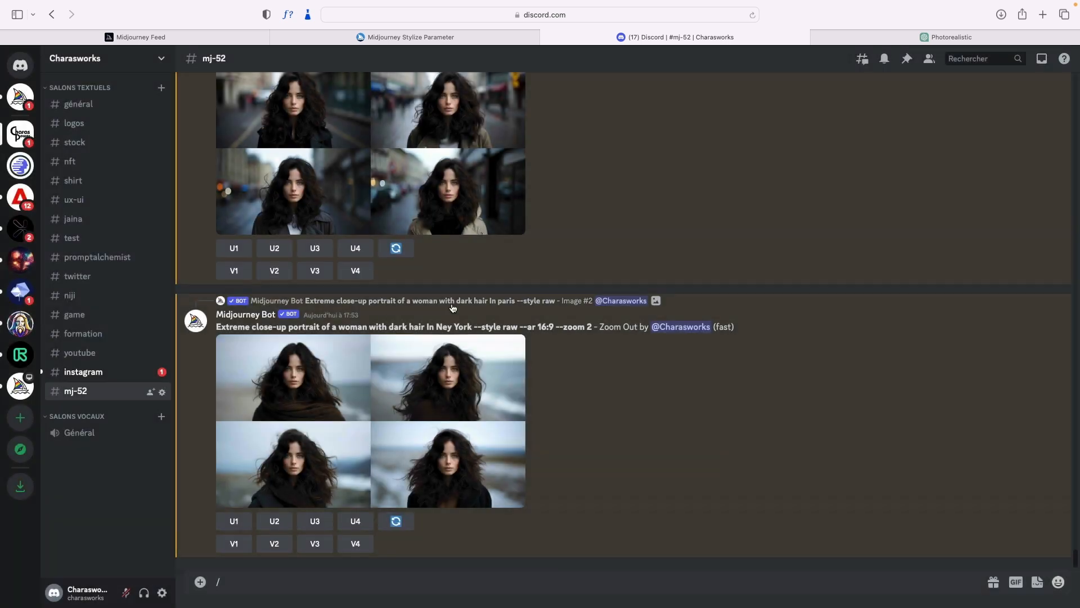
pyautogui.click(457, 397)
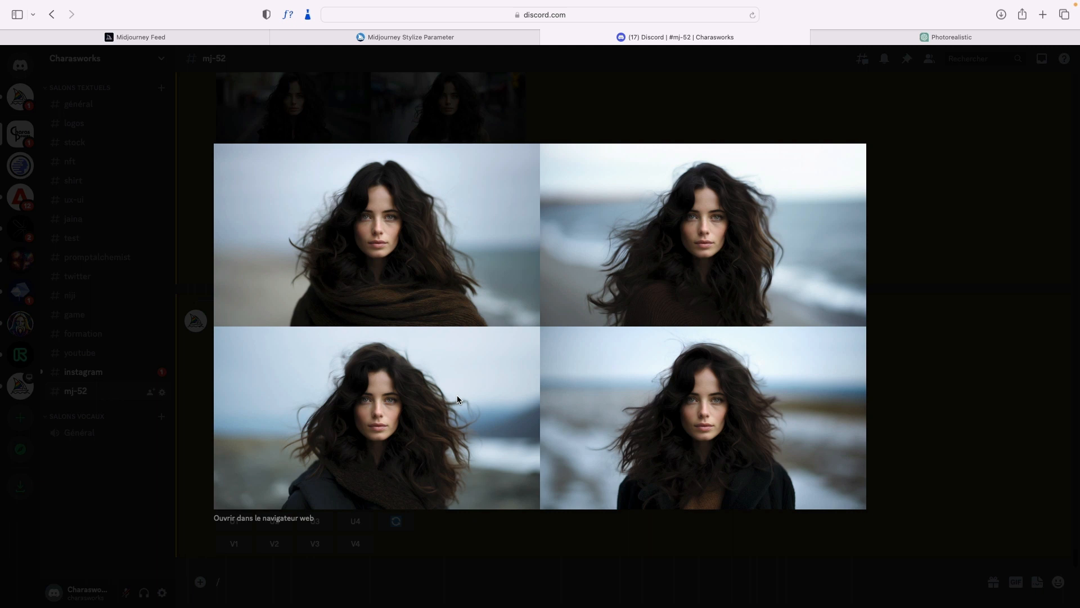
# Enlarge the Paris custom zoom grid and examine the backgrounds behind the woman.
pyautogui.click(914, 376)
pyautogui.scroll(5, 471, 397)
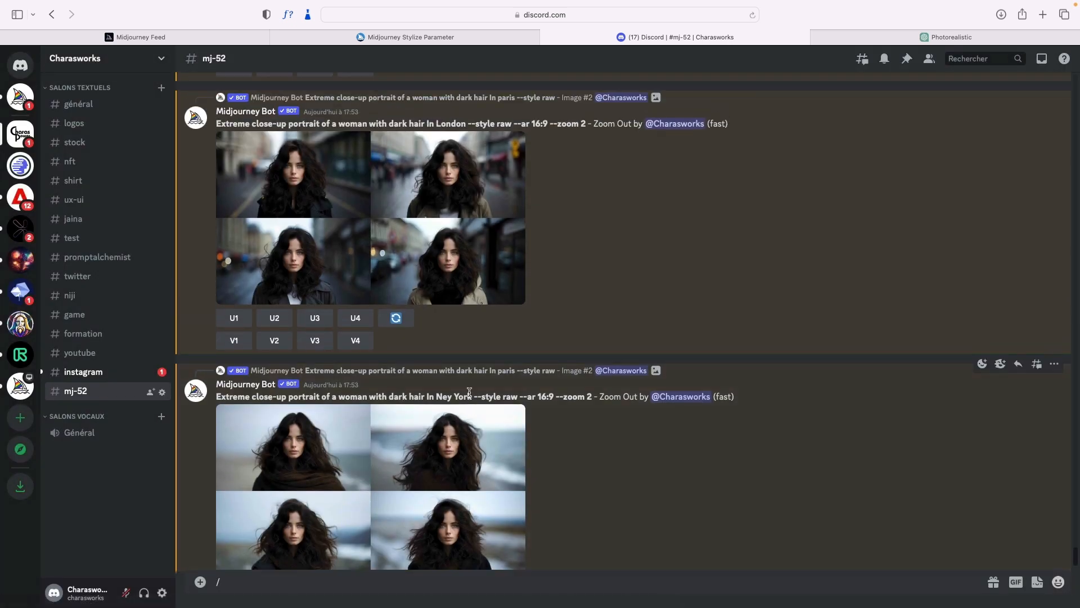
pyautogui.scroll(2, 469, 392)
pyautogui.click(465, 317)
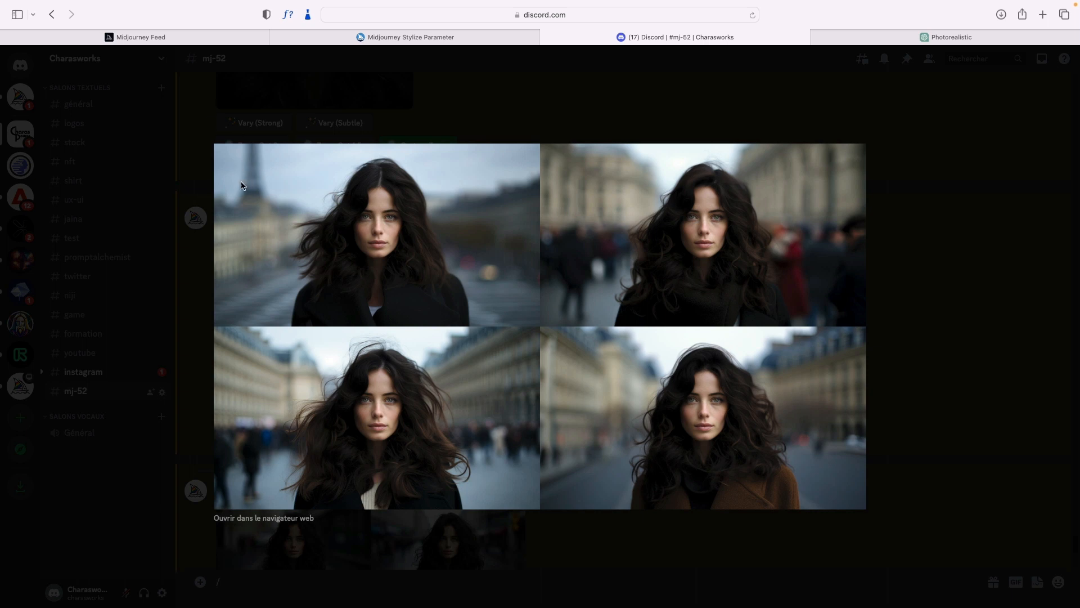
pyautogui.click(372, 119)
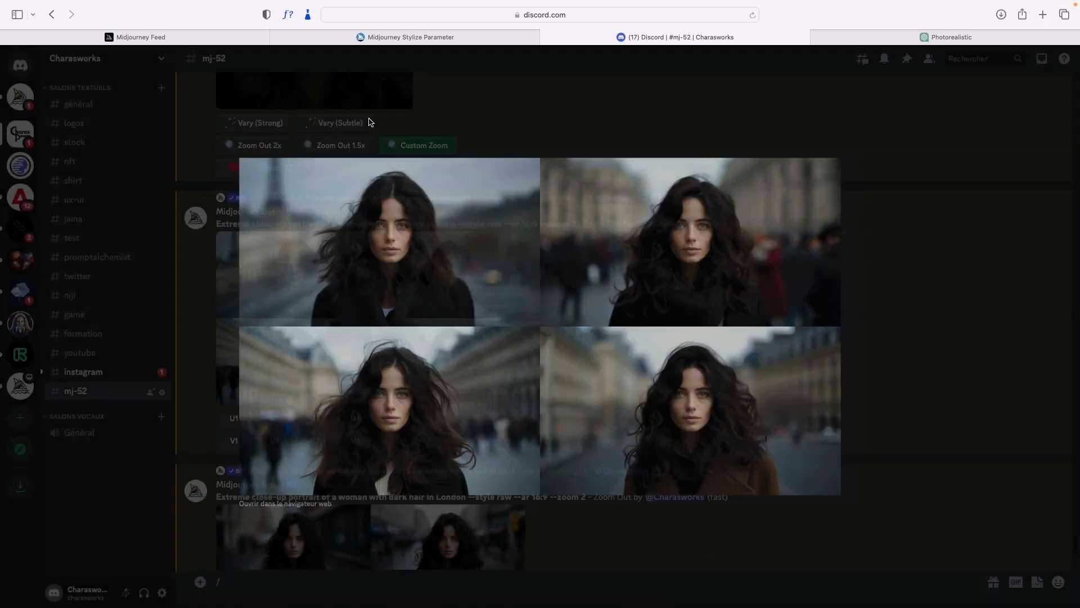
# Compare the "Ney York", London and Paris custom zoom grids, and review the earlier elf warrior zoom-out grid.
pyautogui.scroll(-8, 572, 369)
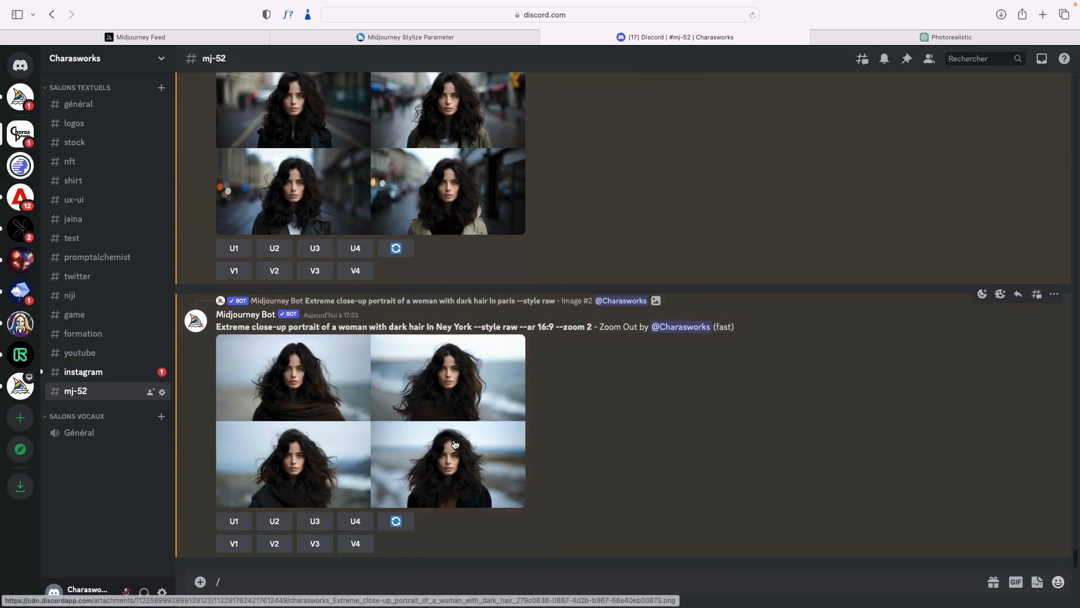
pyautogui.scroll(7, 450, 442)
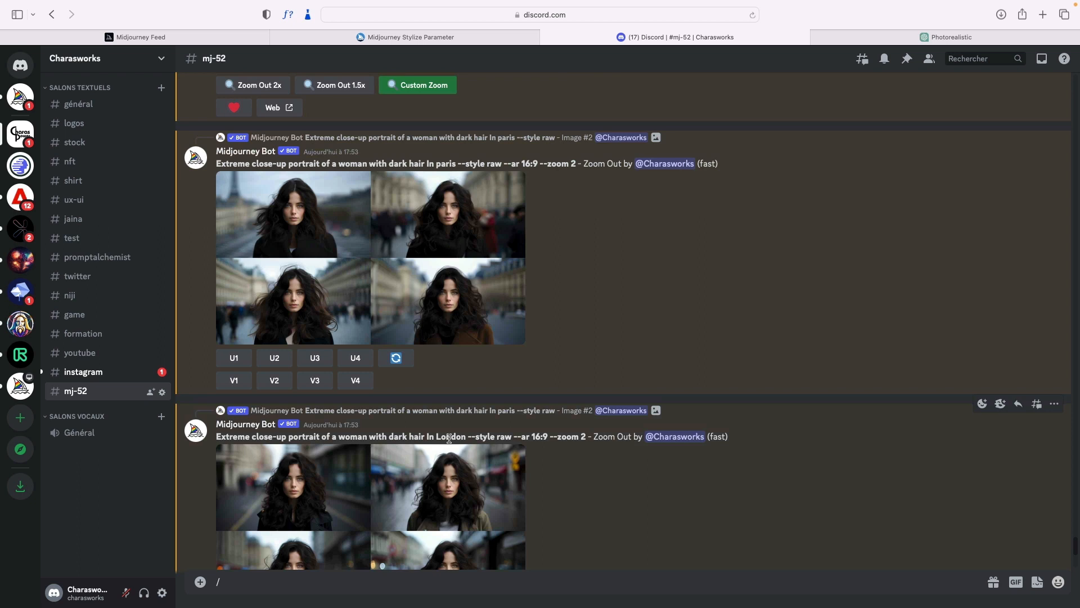
pyautogui.scroll(2, 448, 439)
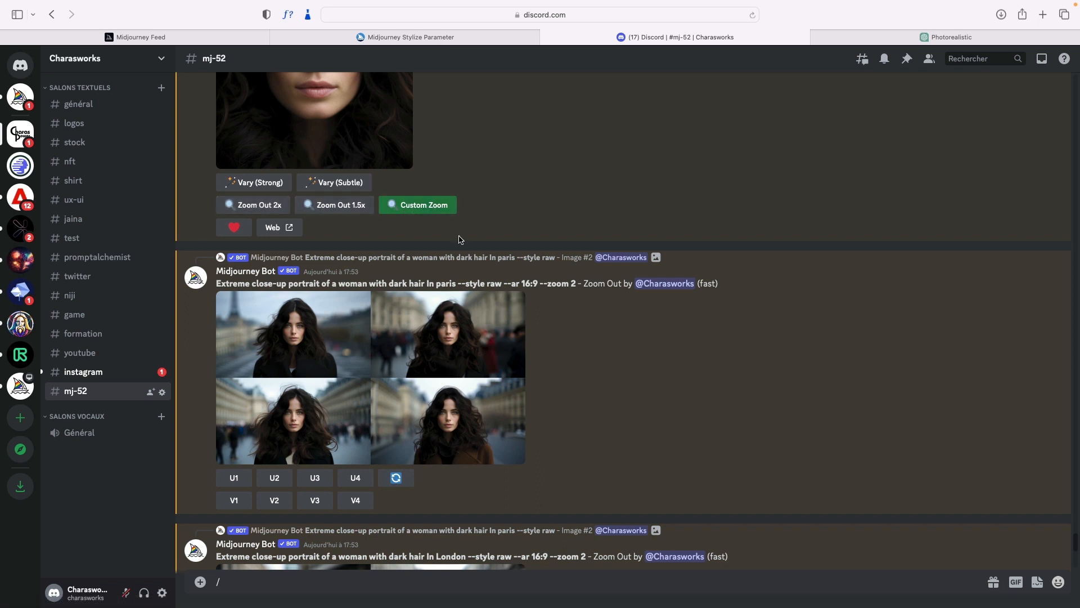
pyautogui.scroll(5, 658, 265)
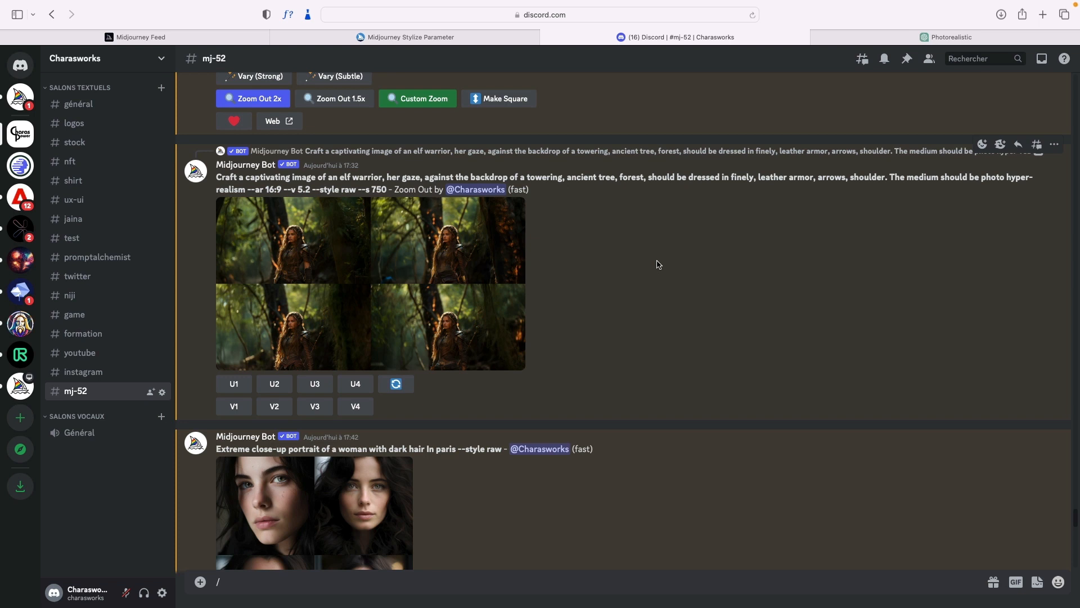